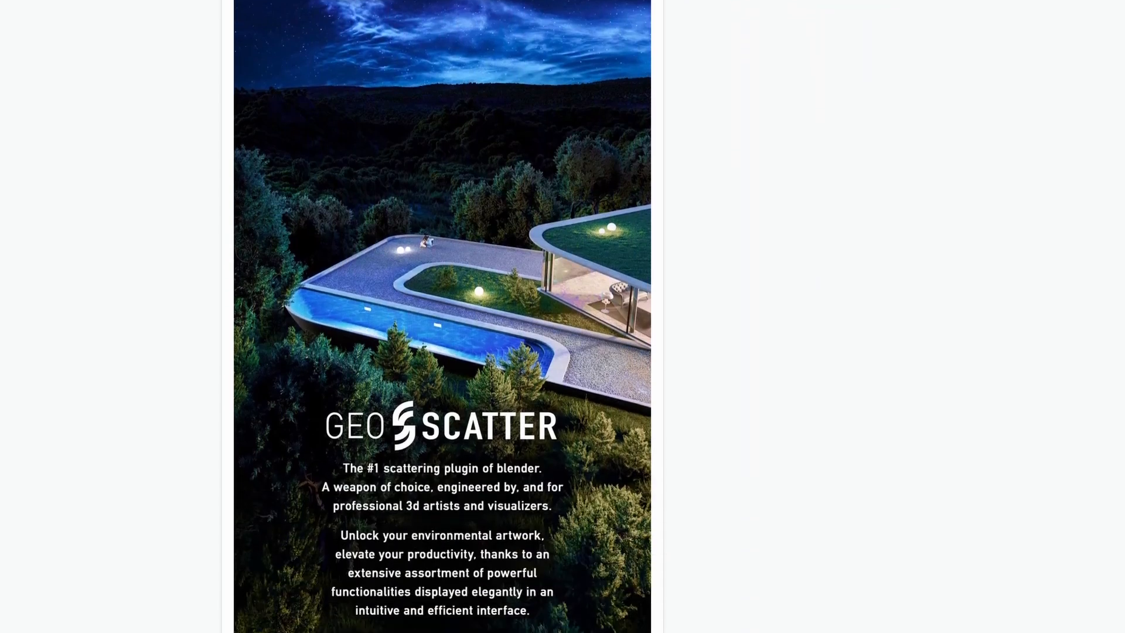
Read through the Geo-Scatter product page's feature descriptions, from the introduction down to the wind and flowmap features
scroll(442, 316, "down", 13)
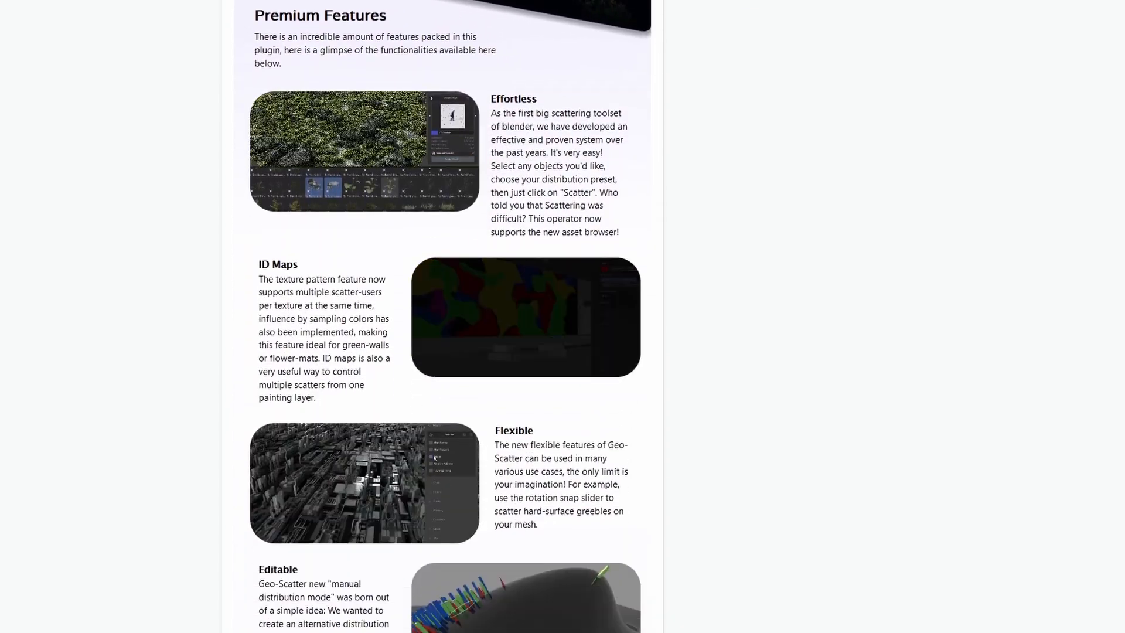
scroll(443, 316, "down", 13)
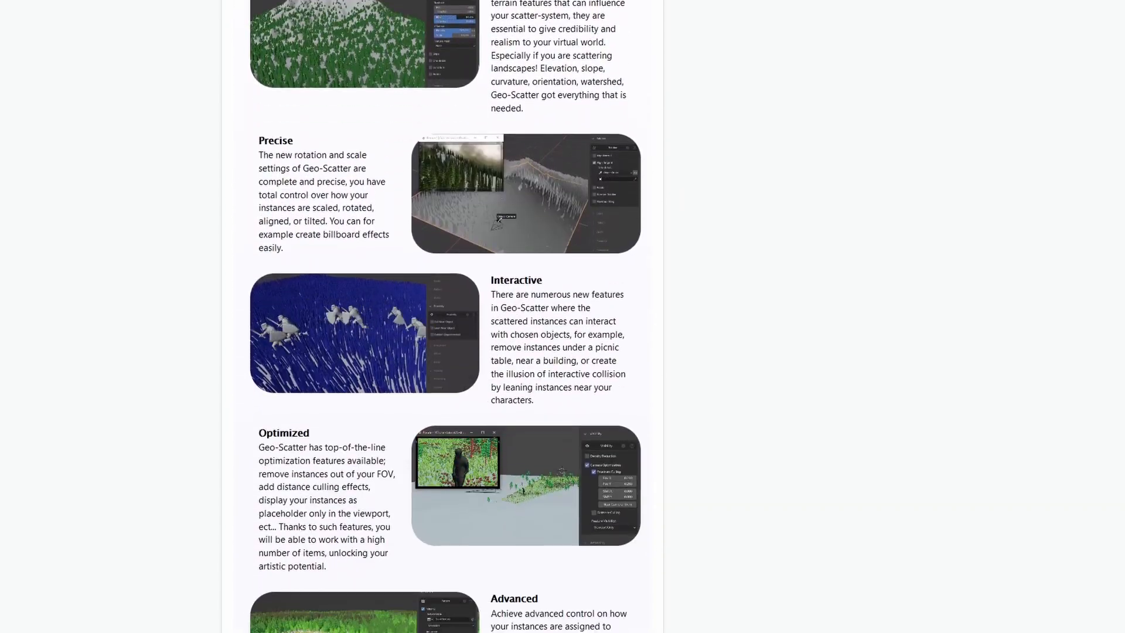
scroll(442, 316, "down", 13)
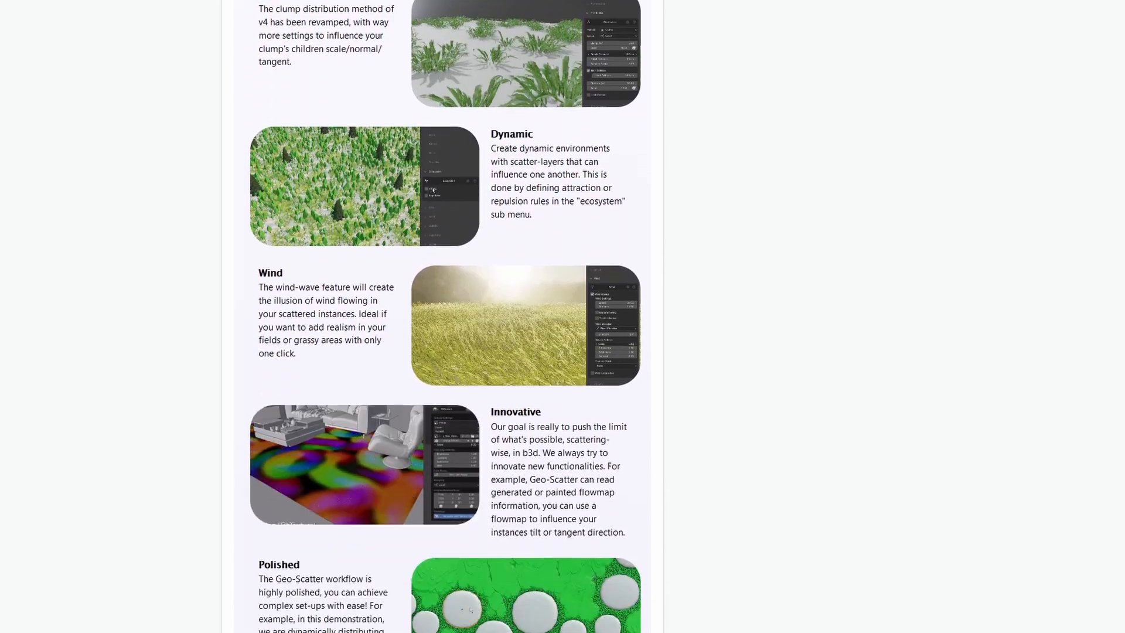
scroll(442, 317, "down", 10)
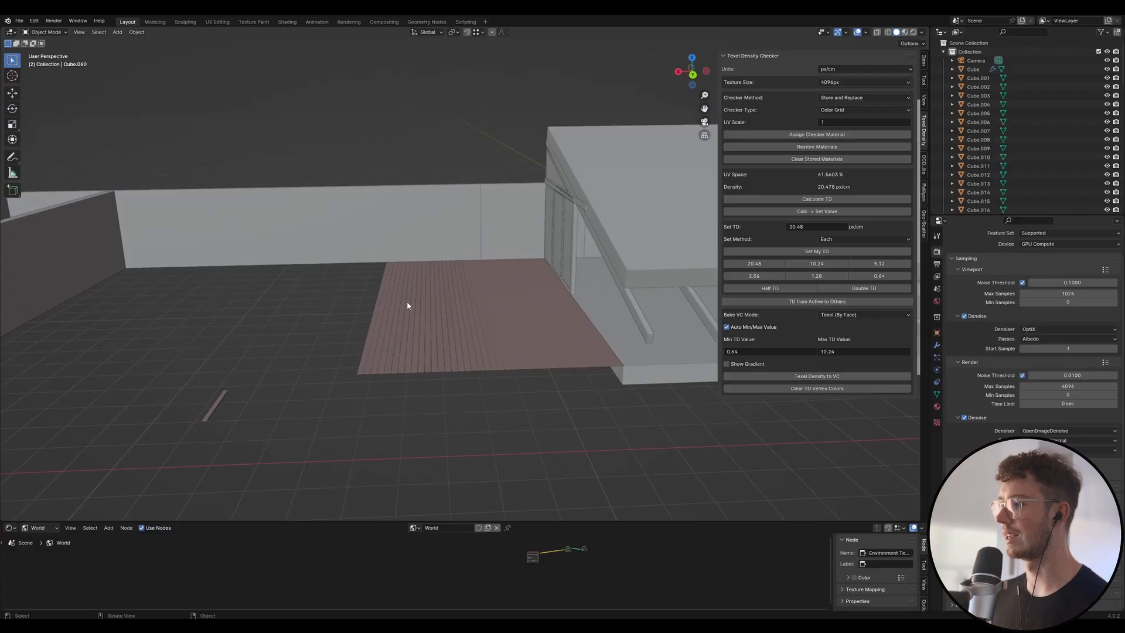
Add a mesh plane and snap it onto the near outer corner of the wooden decking
middle_click_drag(379, 317, 481, 301)
key("shift+a")
mouse_move(472, 294)
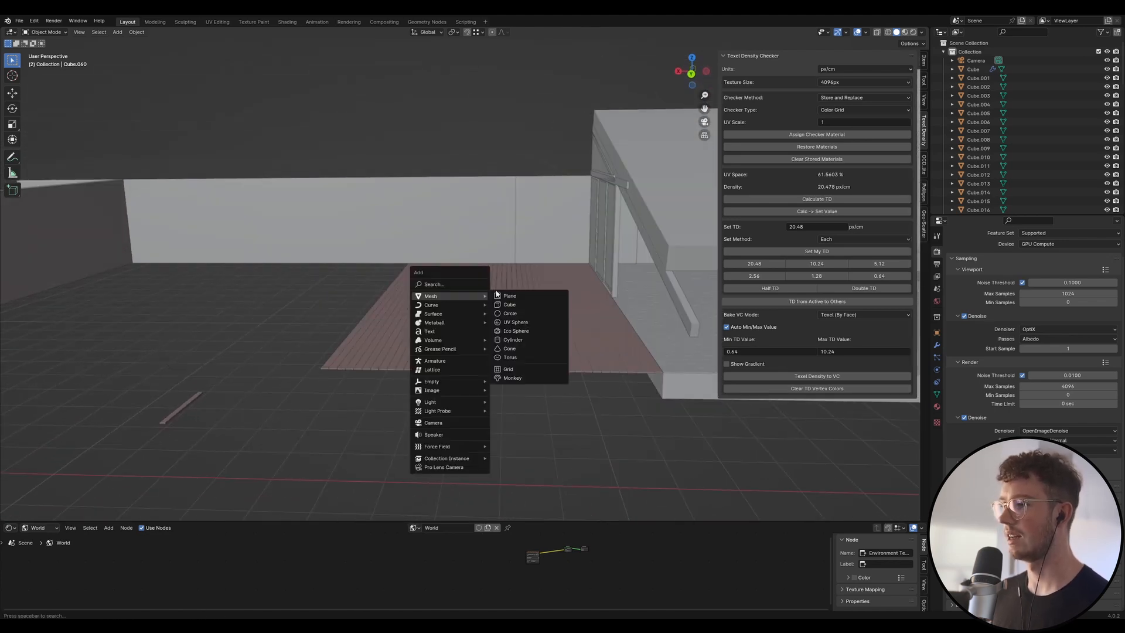
left_click(510, 296)
key("g")
left_click(431, 354)
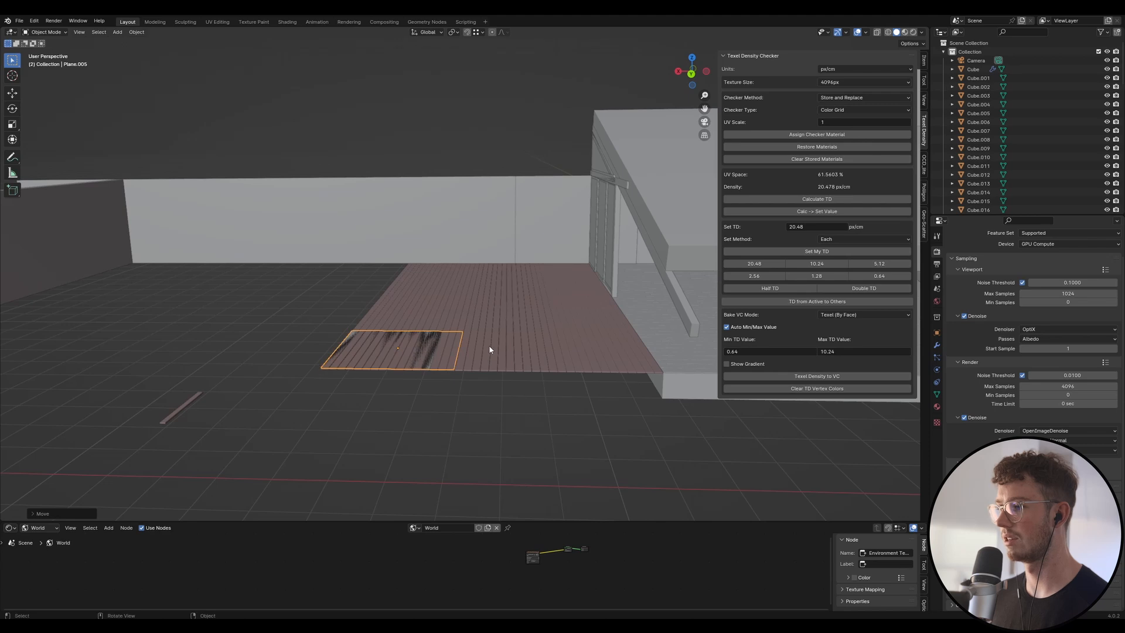
Move the plane along X off the decking and snap its corner to the decking's near outer corner
key("g")
key("x")
left_click(342, 321)
key("g")
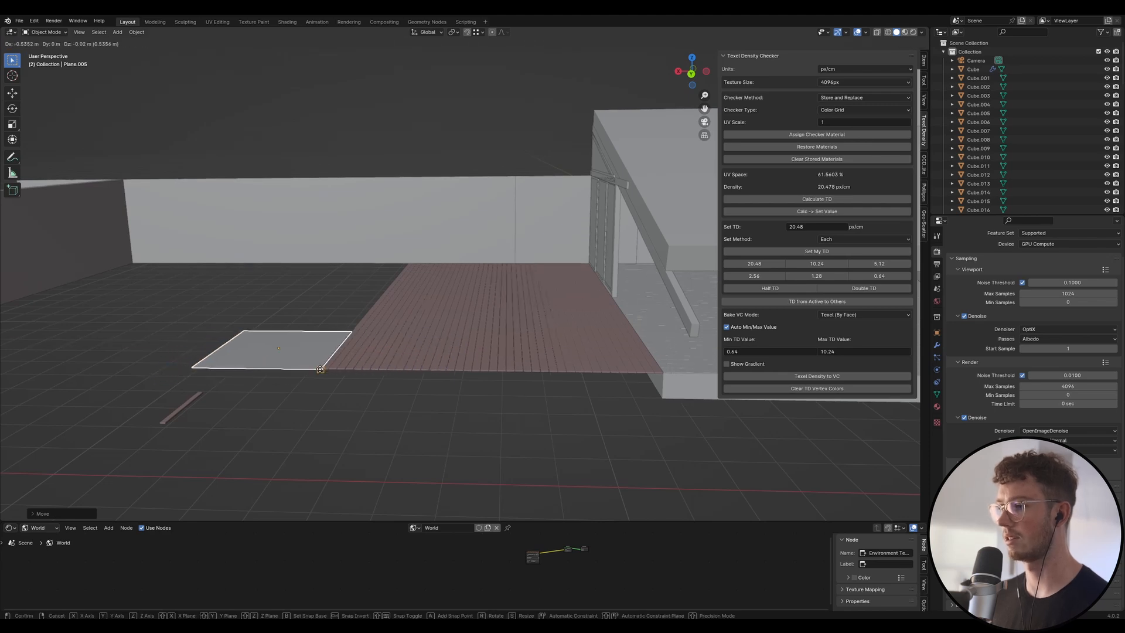
left_click(335, 354)
Extend the plane's far edge along Y until it meets the back garden wall
scroll(280, 346, "up", 2)
key("Tab")
key("alt+a")
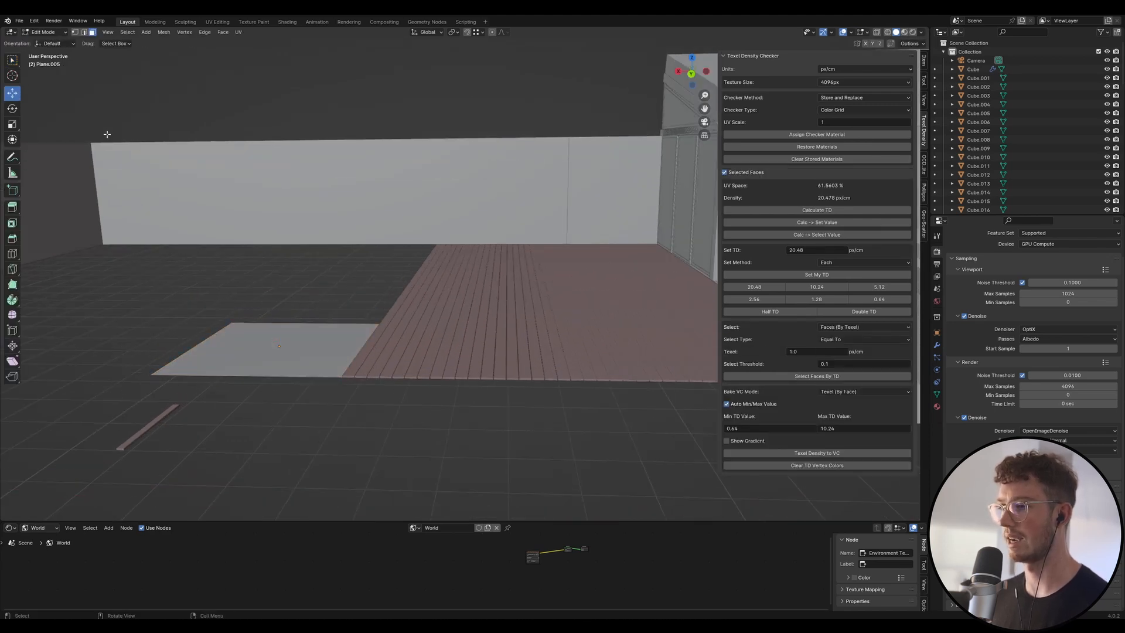
left_click(271, 322)
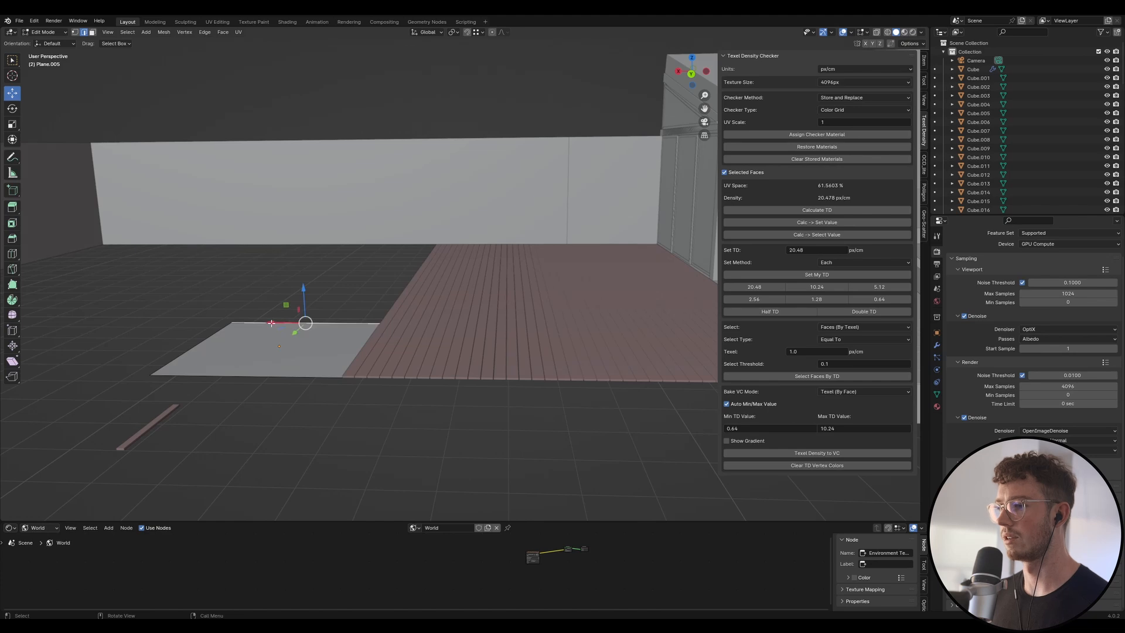
key("g")
key("y")
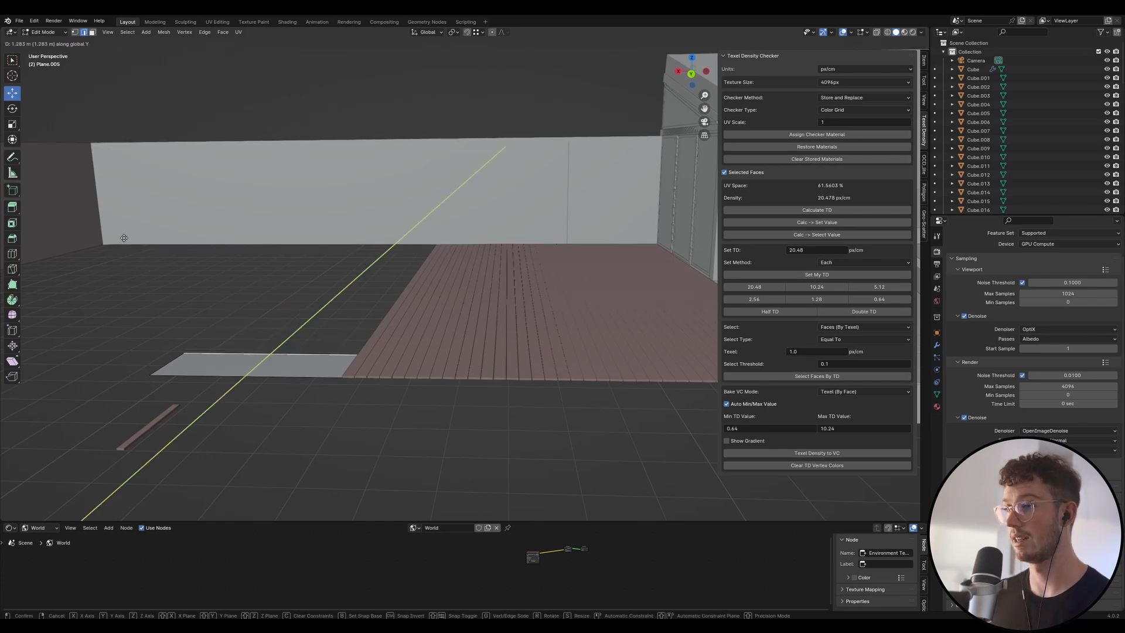
left_click(270, 268)
Extend the plane's outer edge along X until it reaches the side garden wall
key("KP_Decimal")
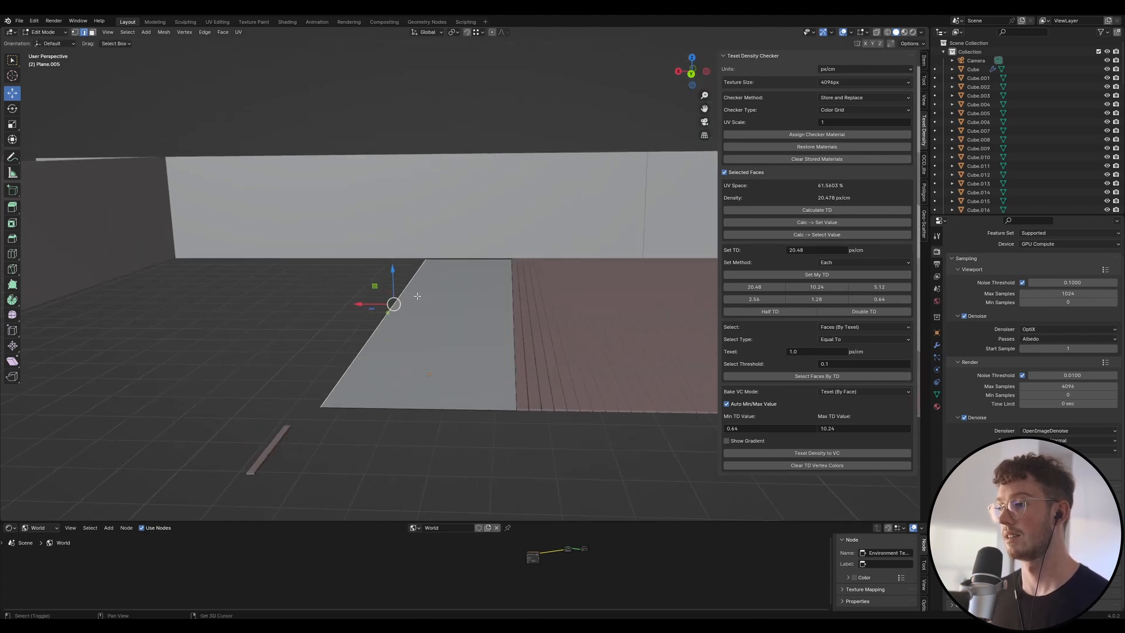
key("g")
key("x")
left_click(431, 277)
key("Tab")
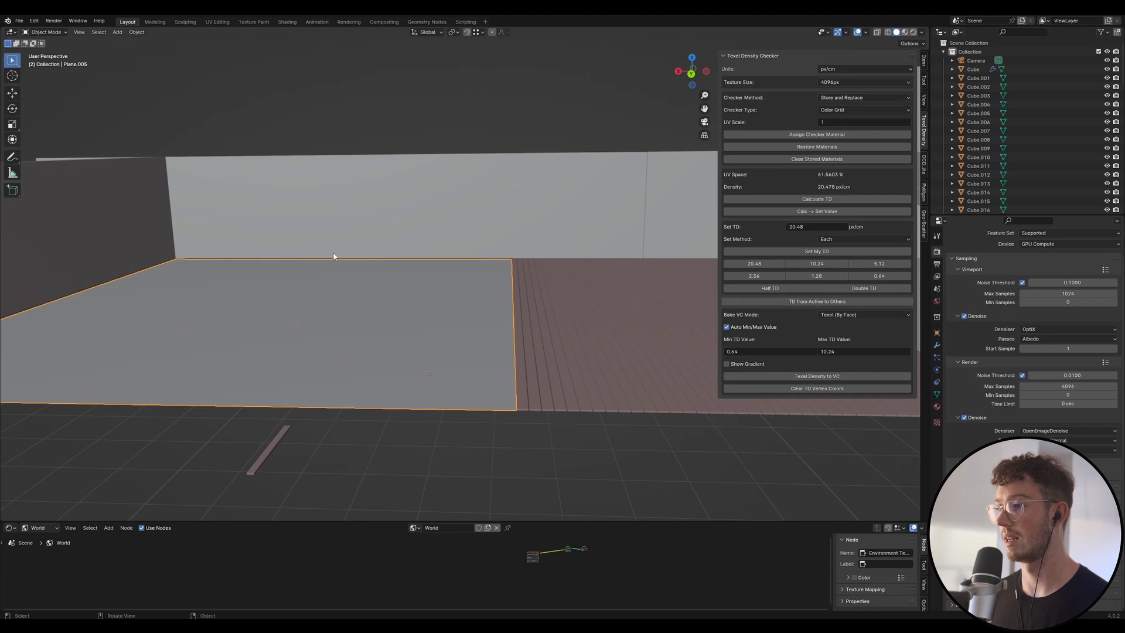
Examine how the new ground plane sits beside the decking, garden walls and house from several angles
middle_click_drag(334, 254, 362, 234)
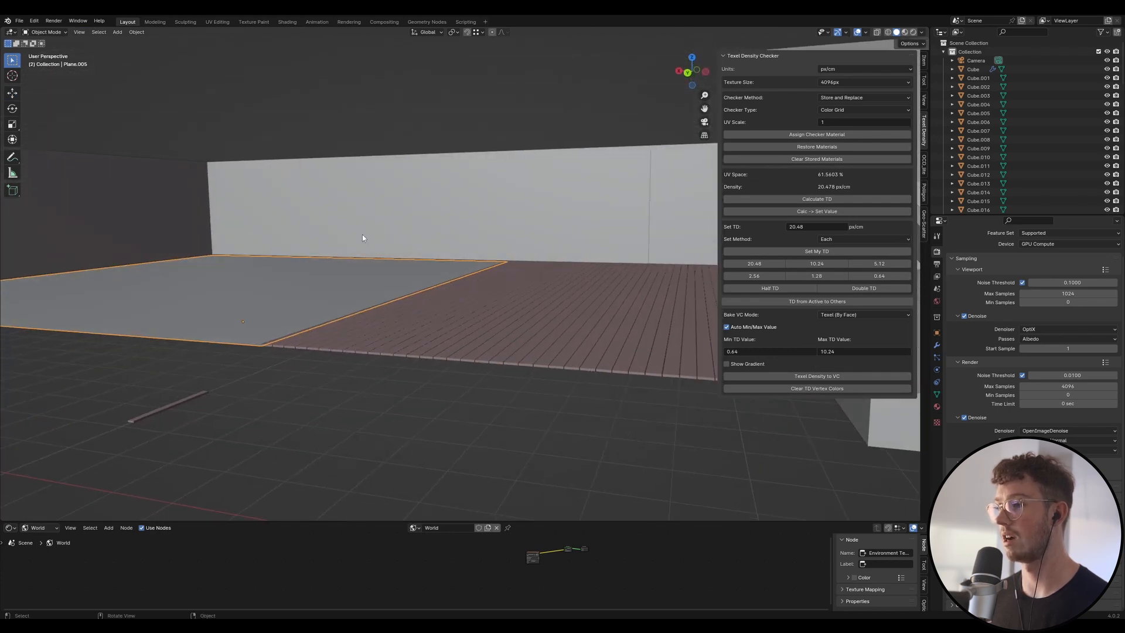
scroll(448, 273, "down", 4)
left_click(589, 290)
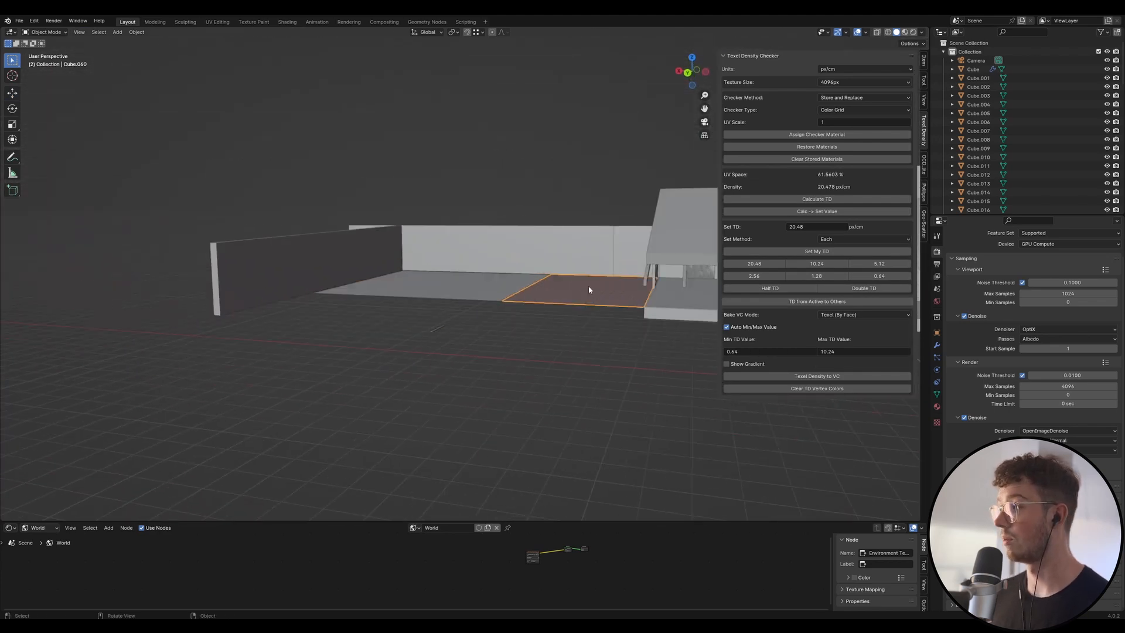
middle_click_drag(623, 326, 492, 373)
scroll(659, 381, "up", 1)
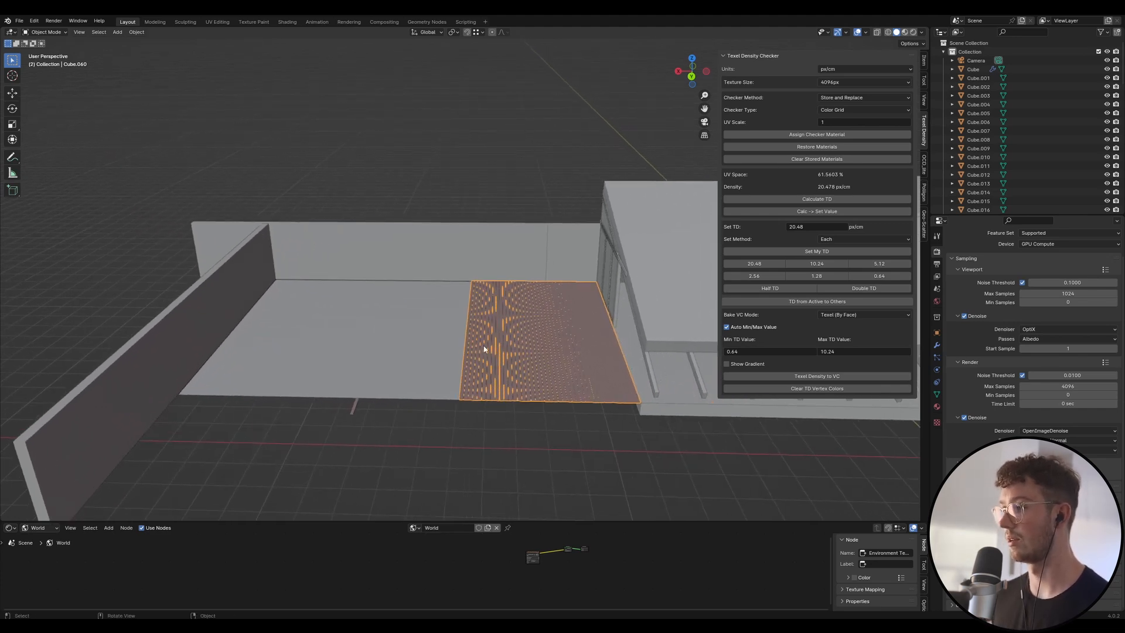
left_click(293, 370)
middle_click_drag(293, 370, 396, 244)
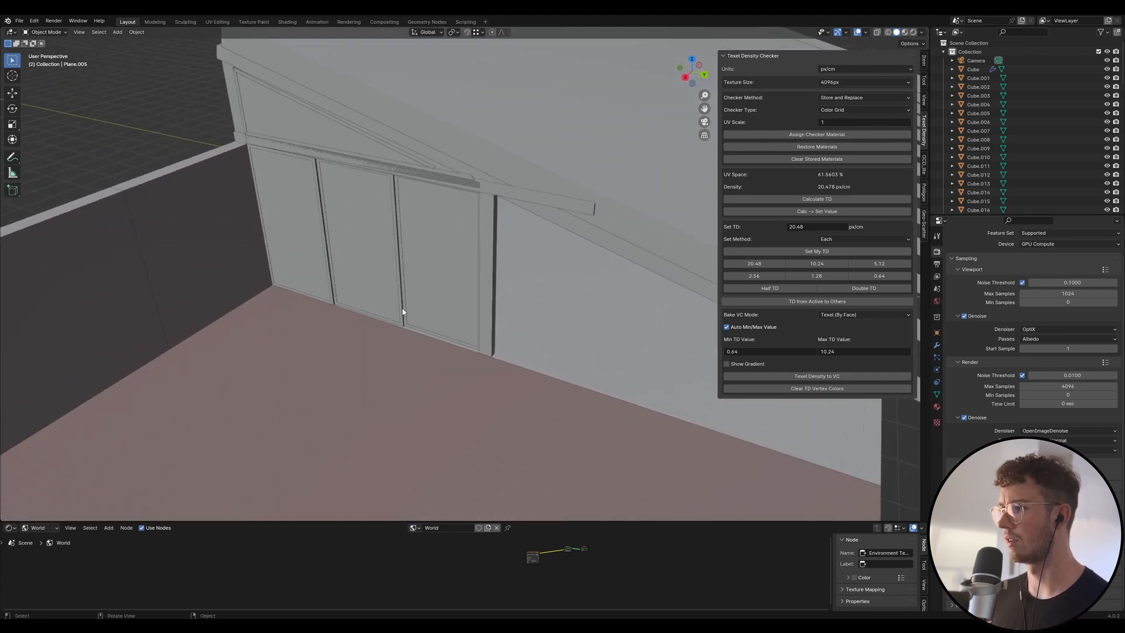
middle_click_drag(402, 311, 447, 333)
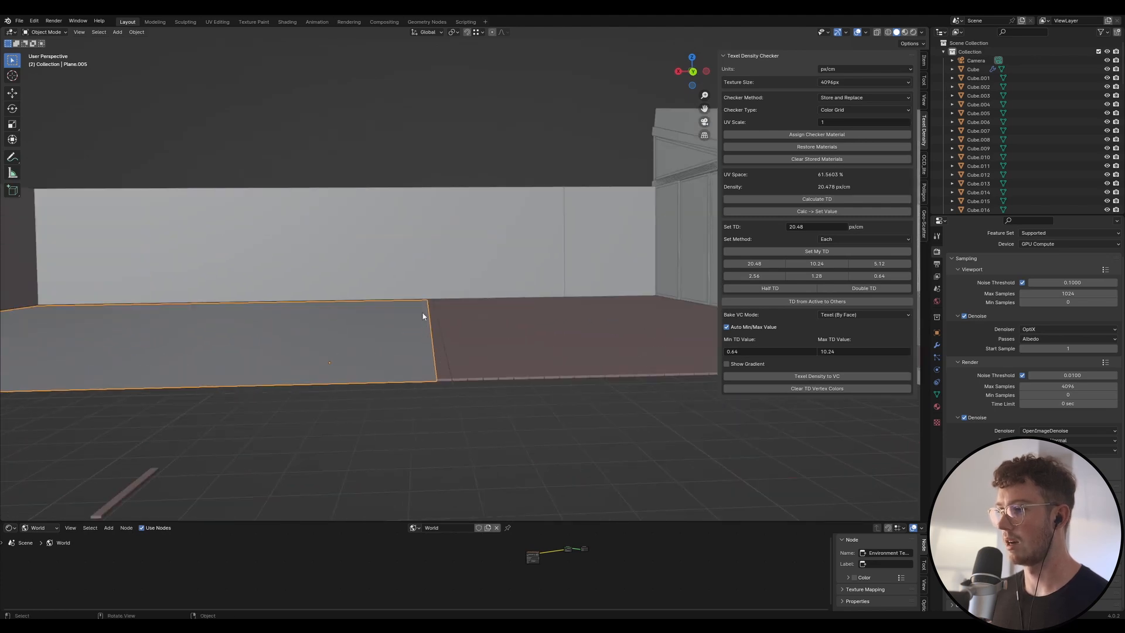
key("g")
key("z")
right_click(426, 318)
Check the camera view and lower the ground plane by 0.15 m along Z
middle_click_drag(426, 319, 372, 322)
key("KP_0")
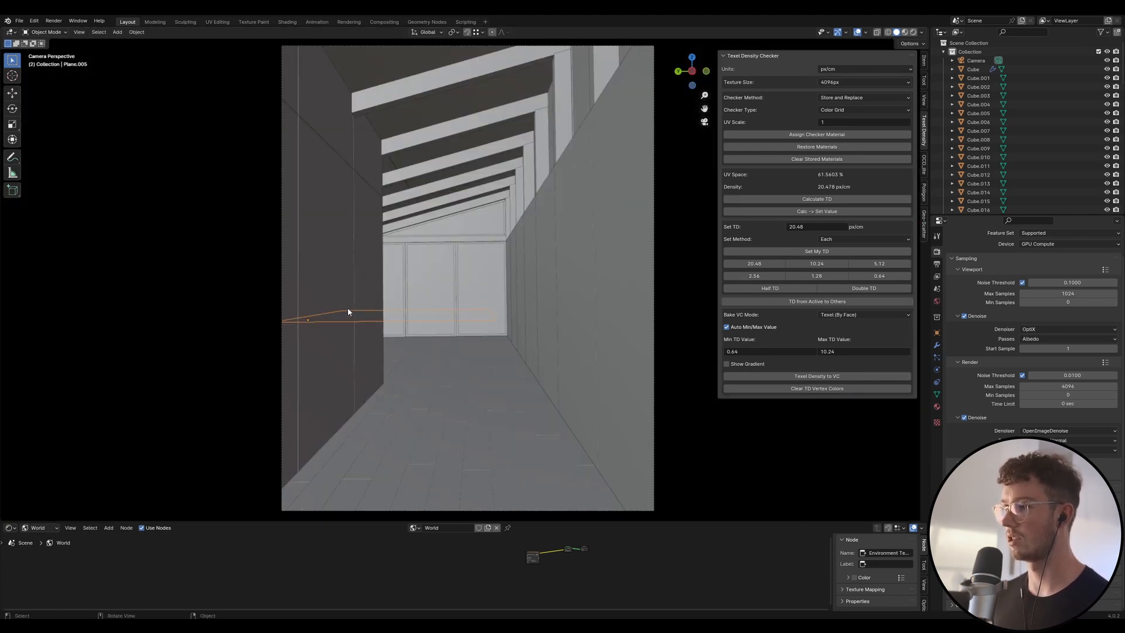
middle_click_drag(467, 332, 439, 314)
key("g")
key("z")
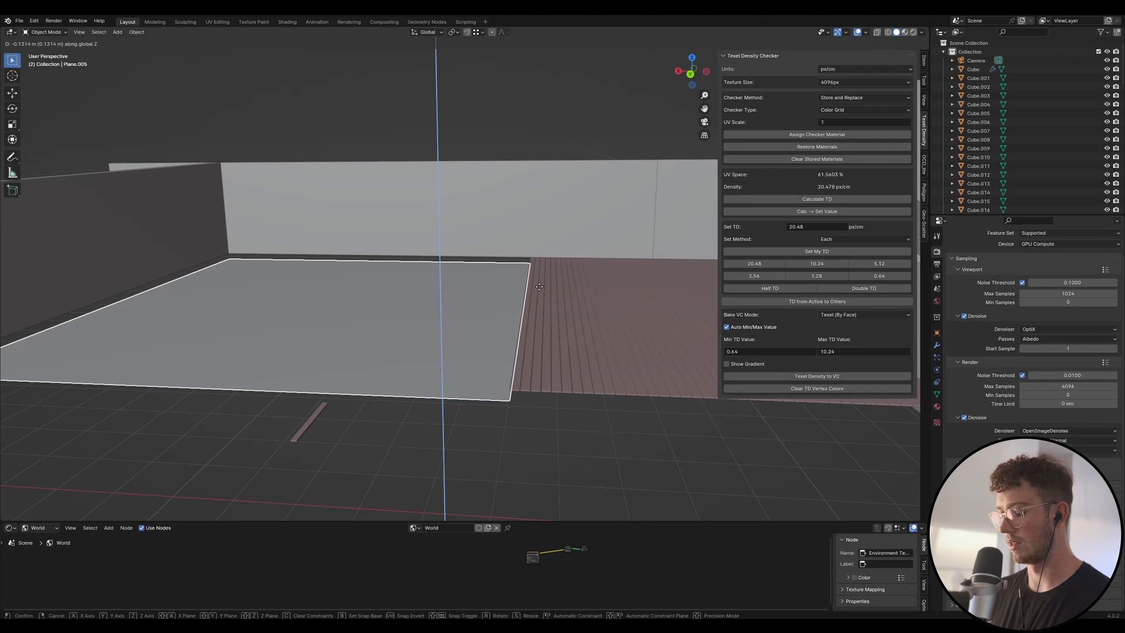
type("-.15")
key("Return")
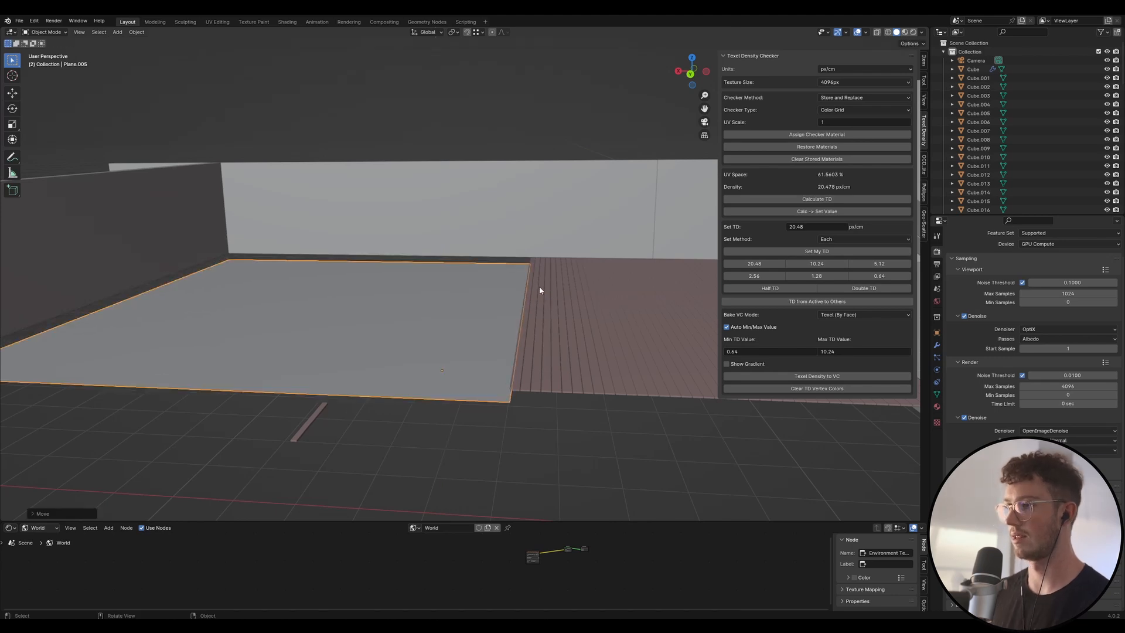
Lower the side garden wall and the adjoining back wall together along Z onto the ground plane
middle_click_drag(454, 271, 394, 252)
scroll(410, 258, "down", 1)
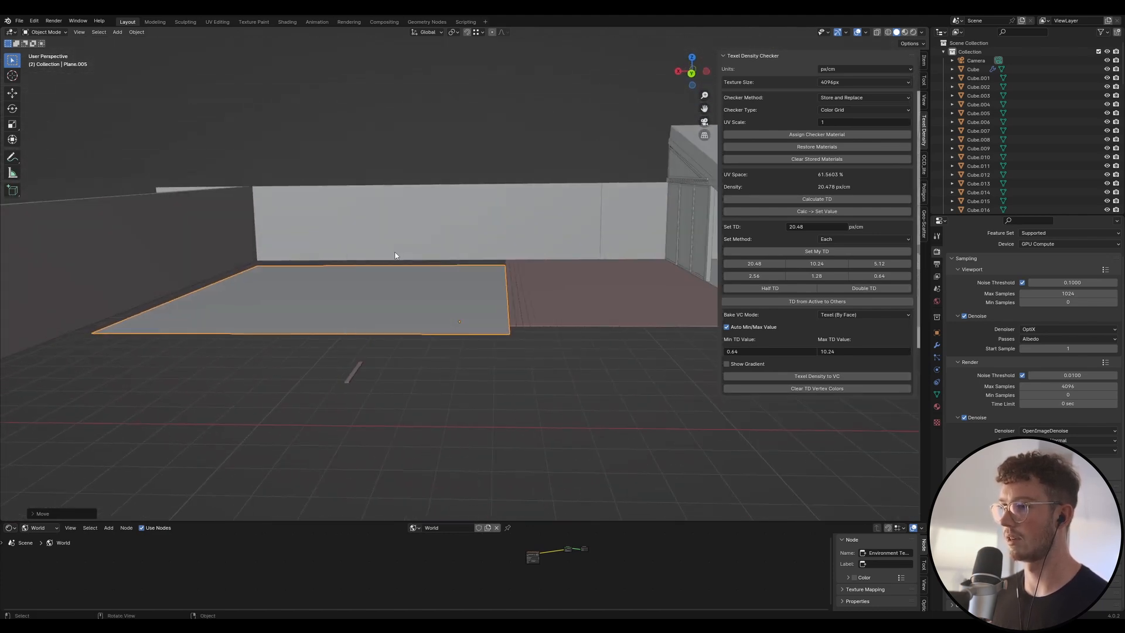
left_click(217, 235)
left_click(291, 241, "shift")
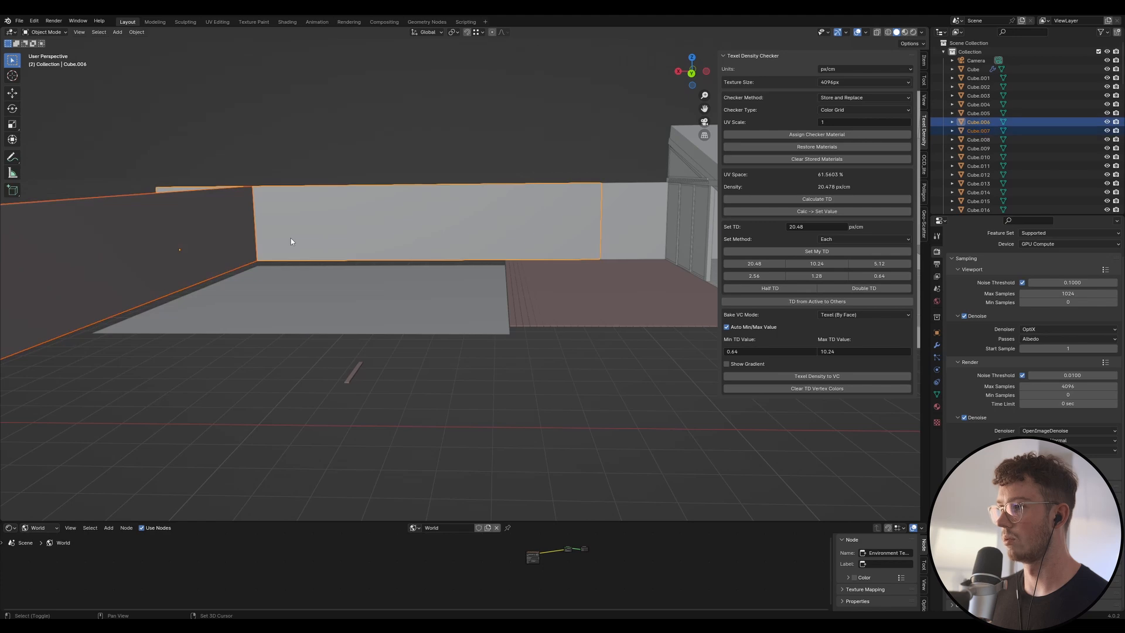
key("g")
key("z")
left_click(259, 268)
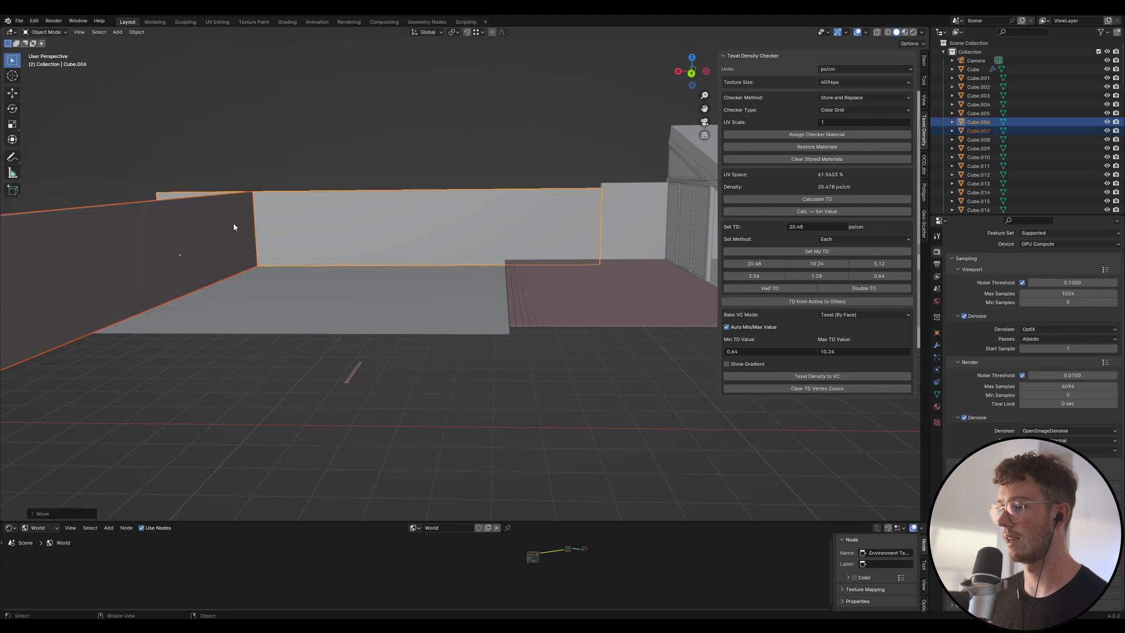
key("Tab")
middle_click_drag(264, 185, 449, 233)
key("g")
key("z")
key("Escape")
key("Tab")
left_click(408, 170)
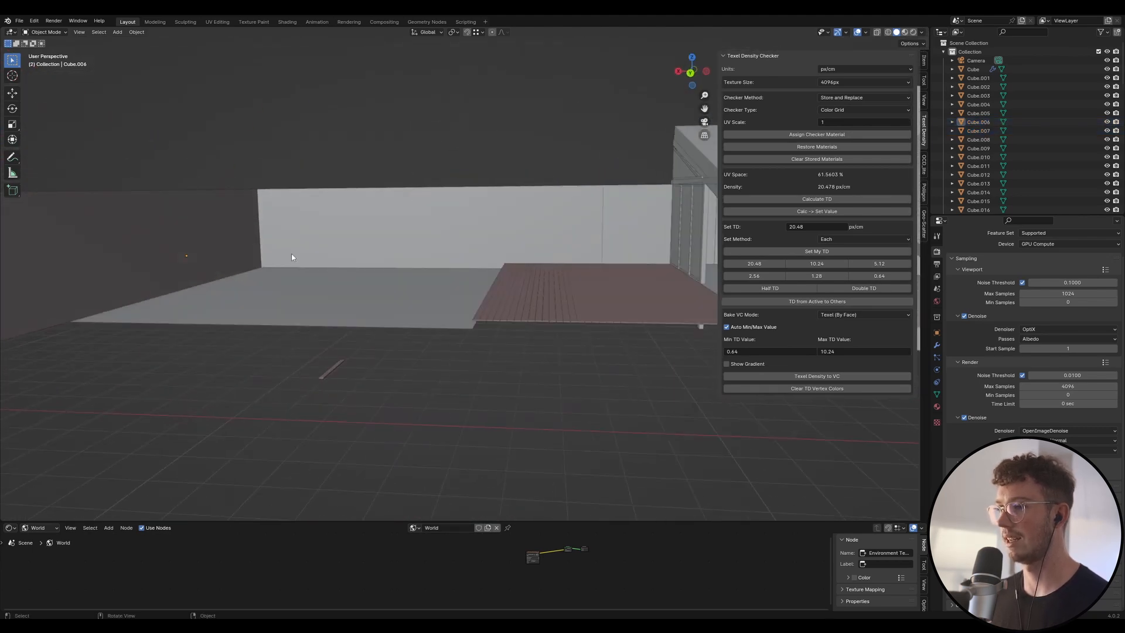
Apply all transforms to the ground plane between the garden walls and the decking
middle_click_drag(249, 257, 414, 292)
scroll(363, 261, "up", 3)
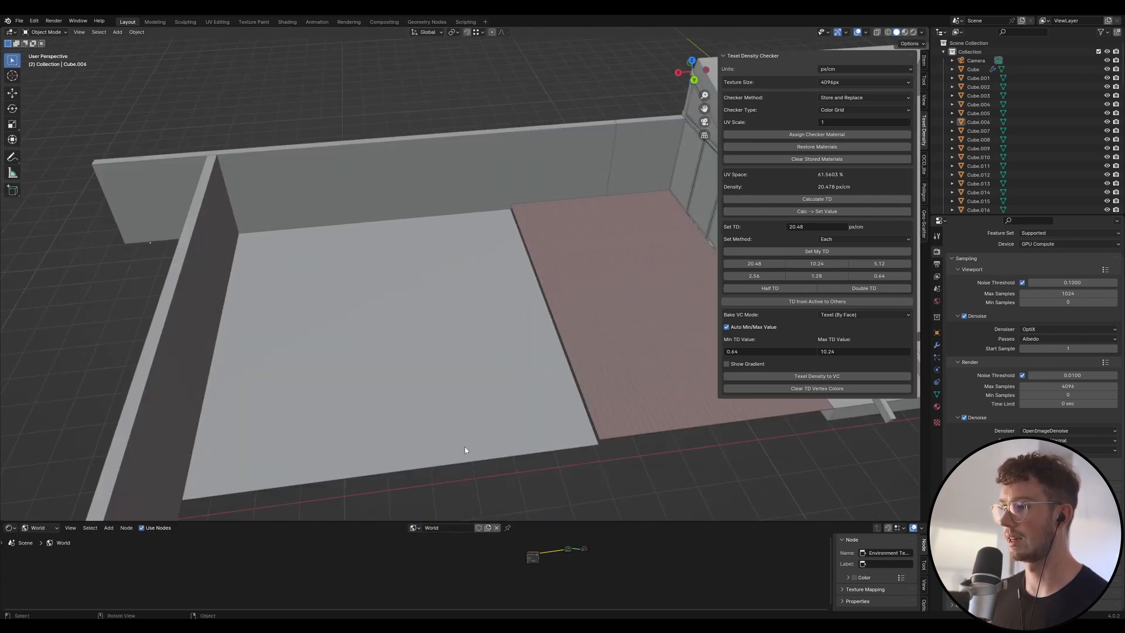
middle_click_drag(438, 266, 473, 333)
left_click(391, 287)
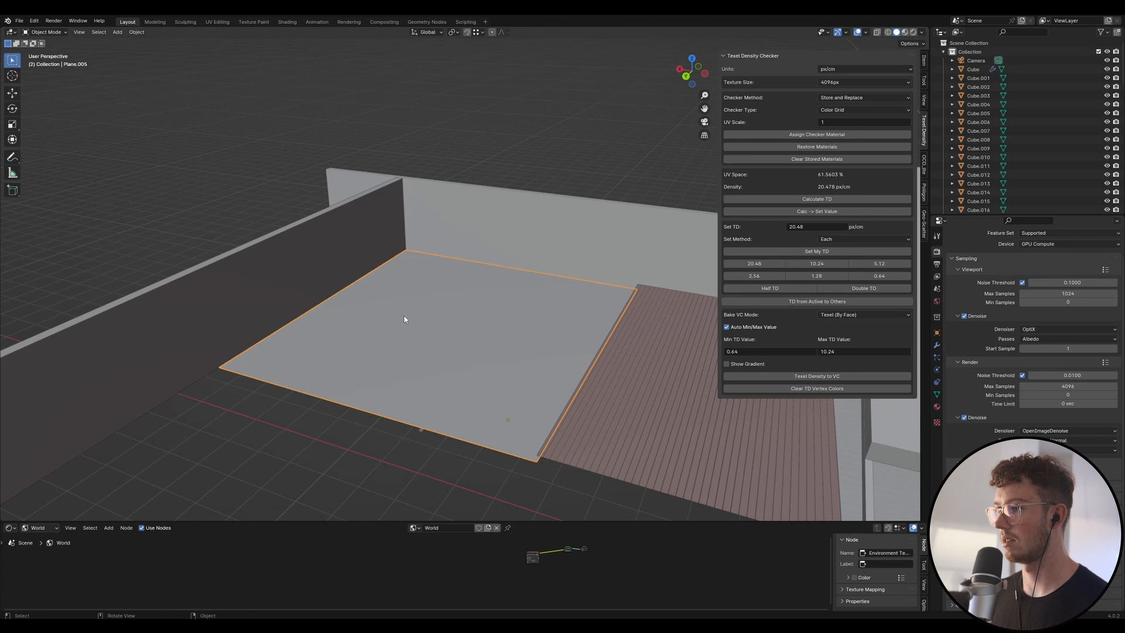
key("Tab")
key("Tab")
key("ctrl+a")
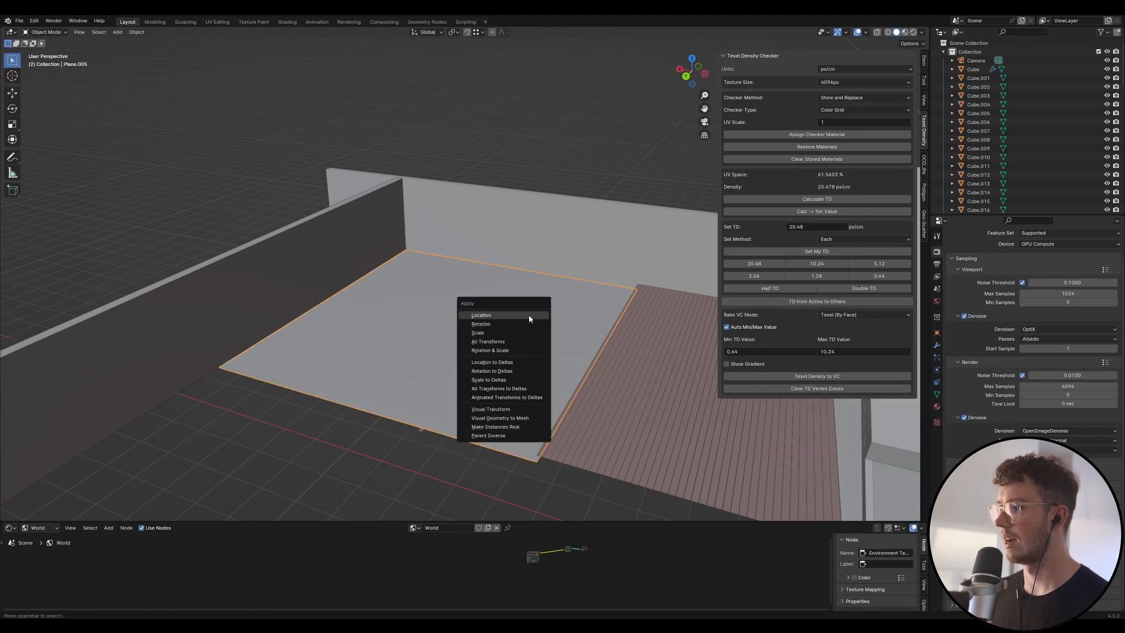
left_click(510, 341)
UV unwrap the ground plane's face with the standard Unwrap method
key("Tab")
right_click(471, 329)
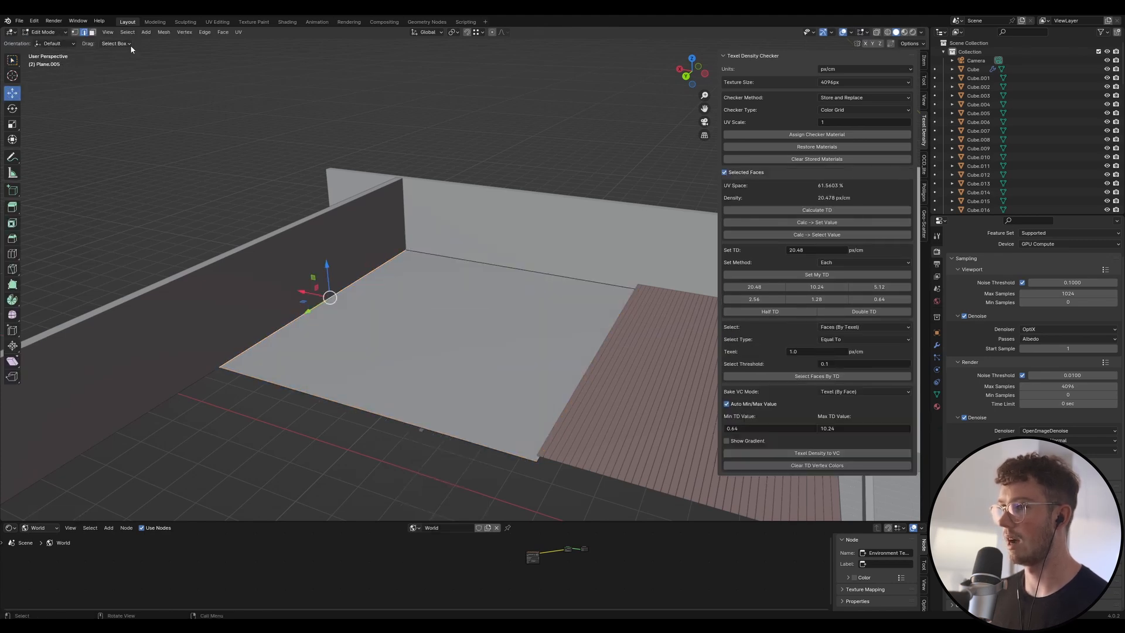
key("Tab")
right_click(427, 330)
left_click(384, 344)
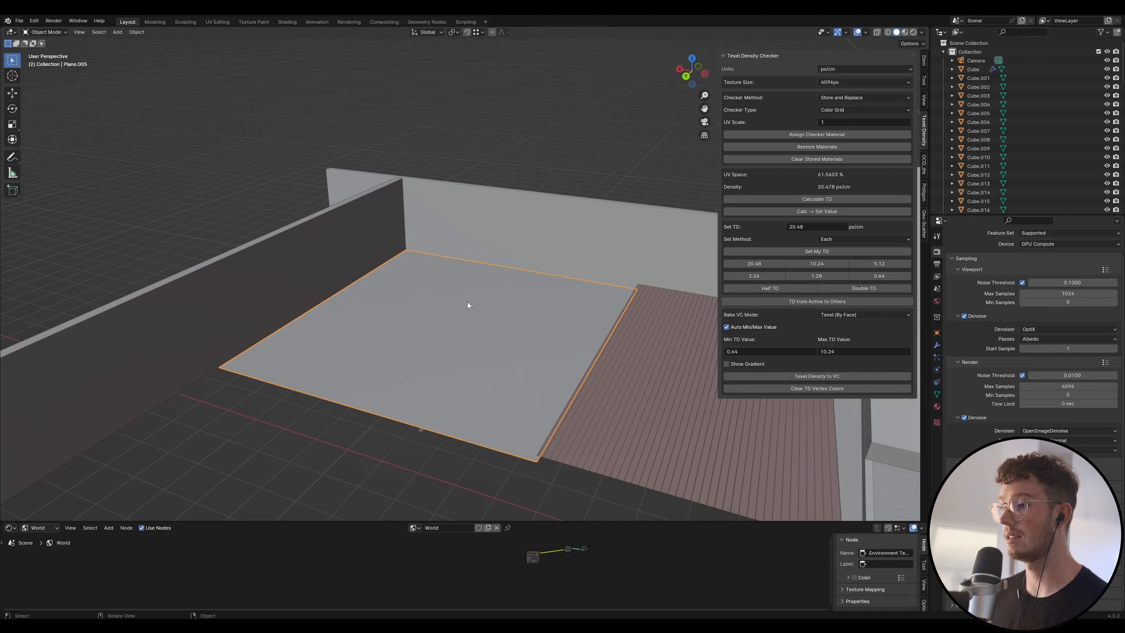
key("Tab")
right_click(451, 313)
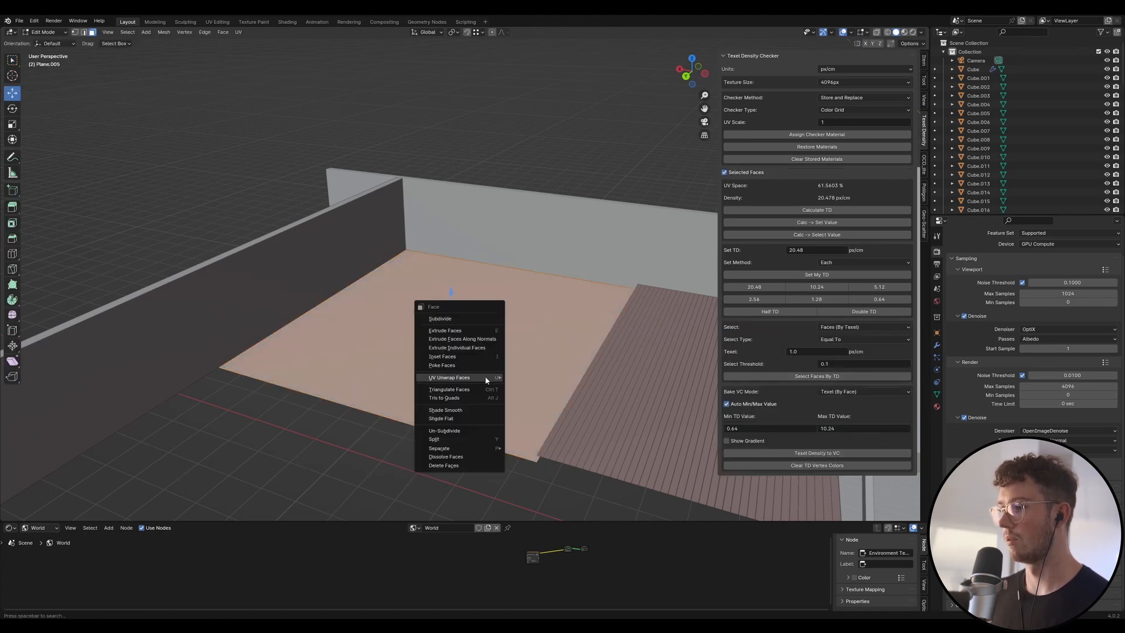
mouse_move(480, 377)
left_click(525, 377)
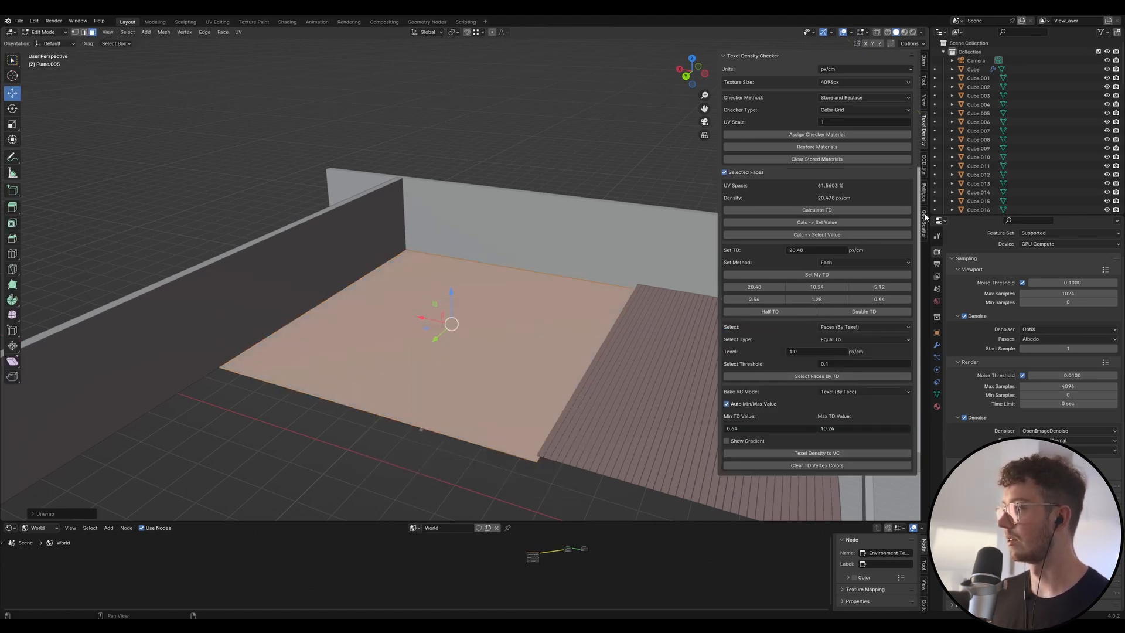
Set the ground plane's texel density to 20.48 px/cm and save the file
left_click(924, 220)
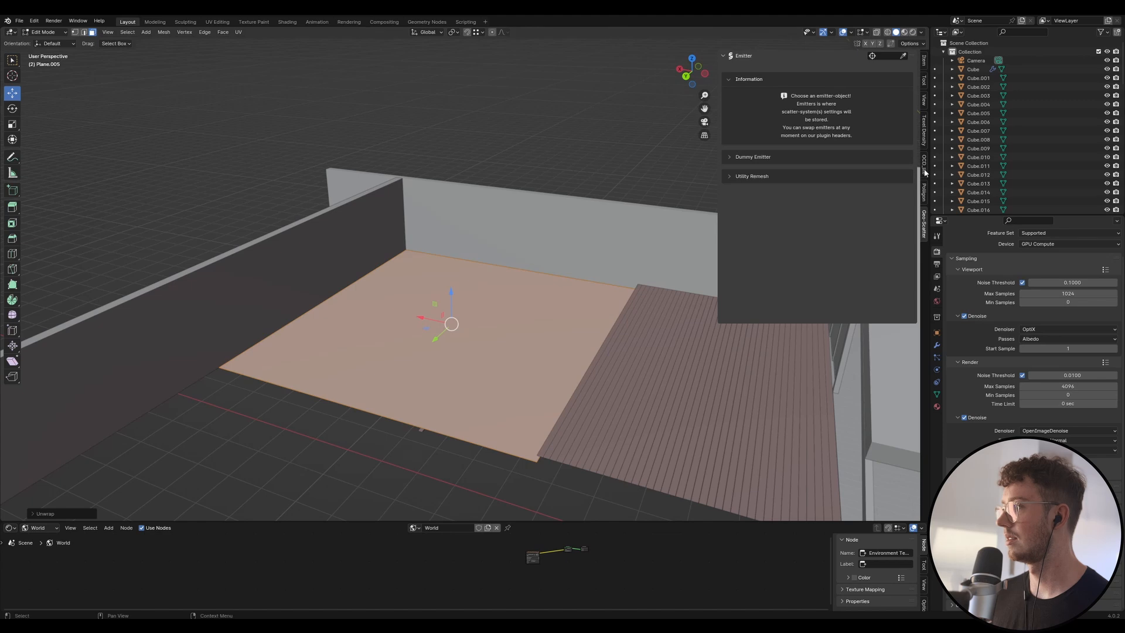
left_click(925, 143)
left_click(843, 274)
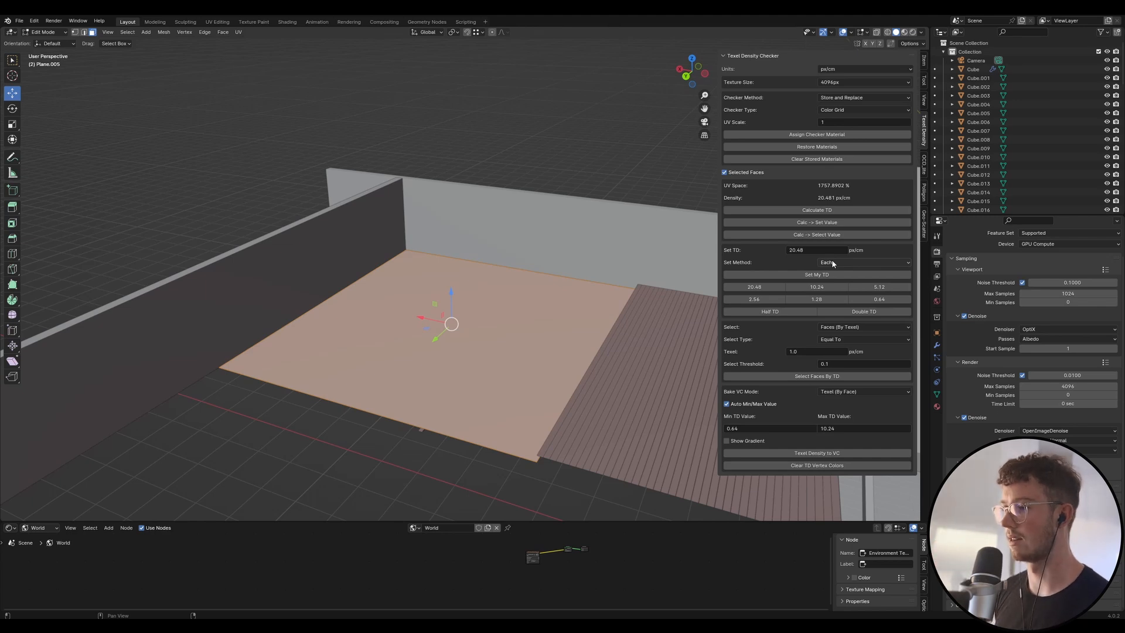
key("Tab")
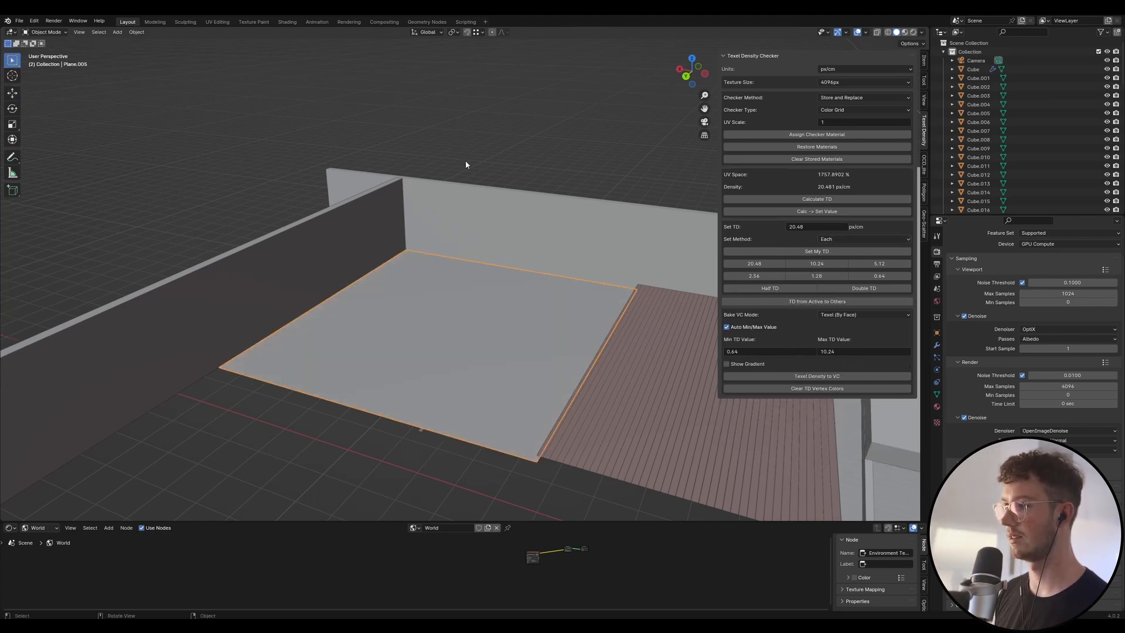
key("ctrl+s")
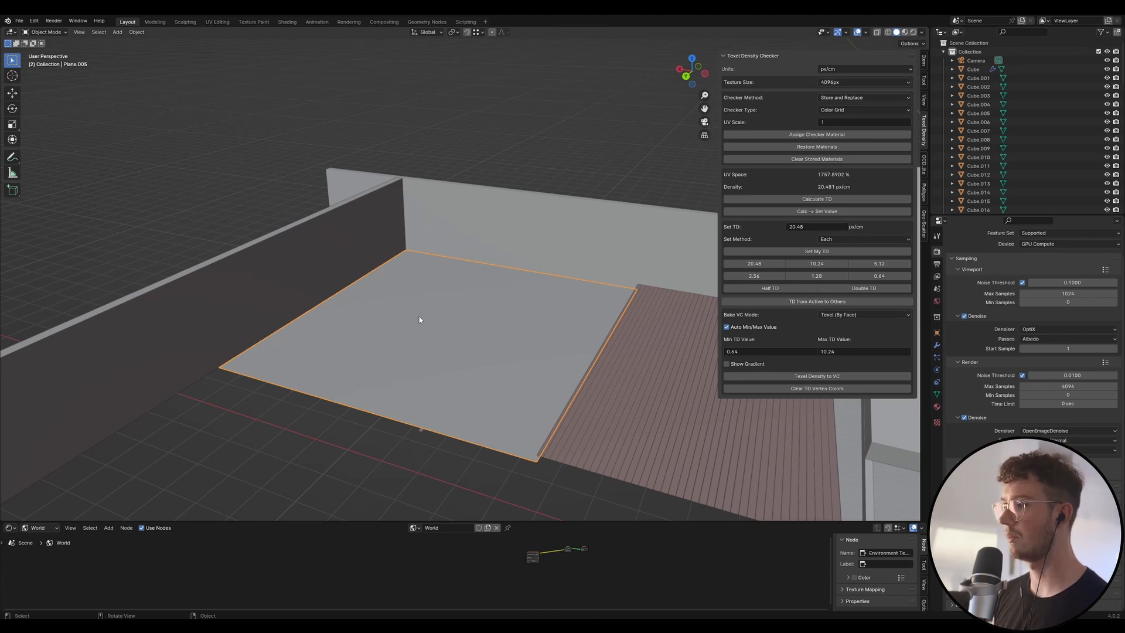
Set the ground plane as the Geo-Scatter emitter and scatter the Lawn 01 biome on it
mouse_move(521, 378)
middle_mouse_down()
mouse_move(562, 396)
mouse_move(538, 387)
middle_mouse_up()
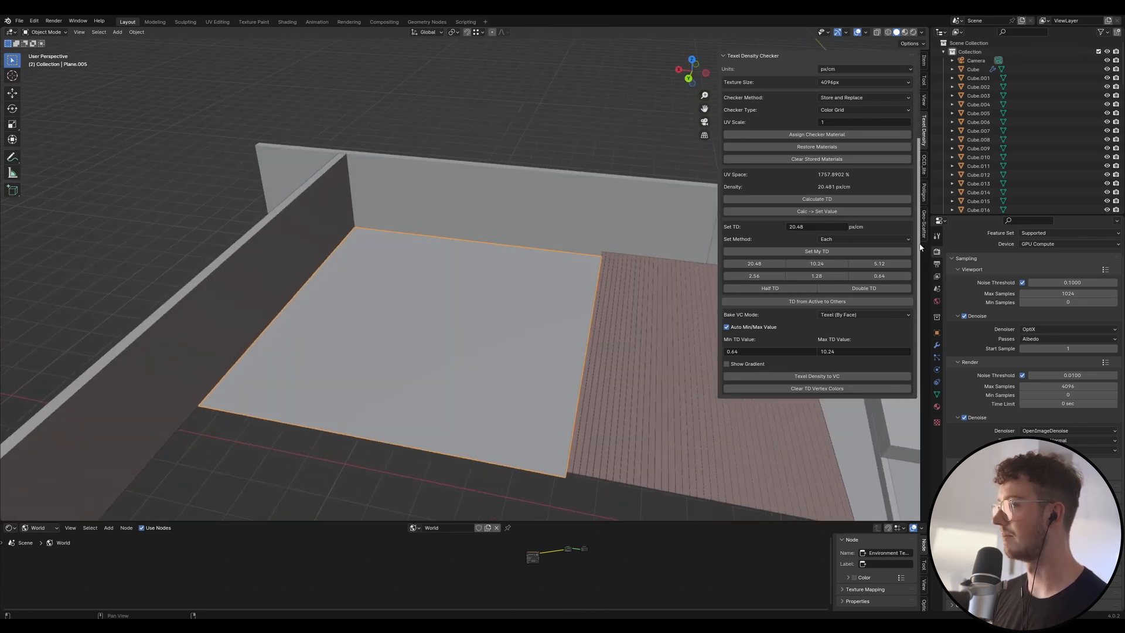
left_click(924, 227)
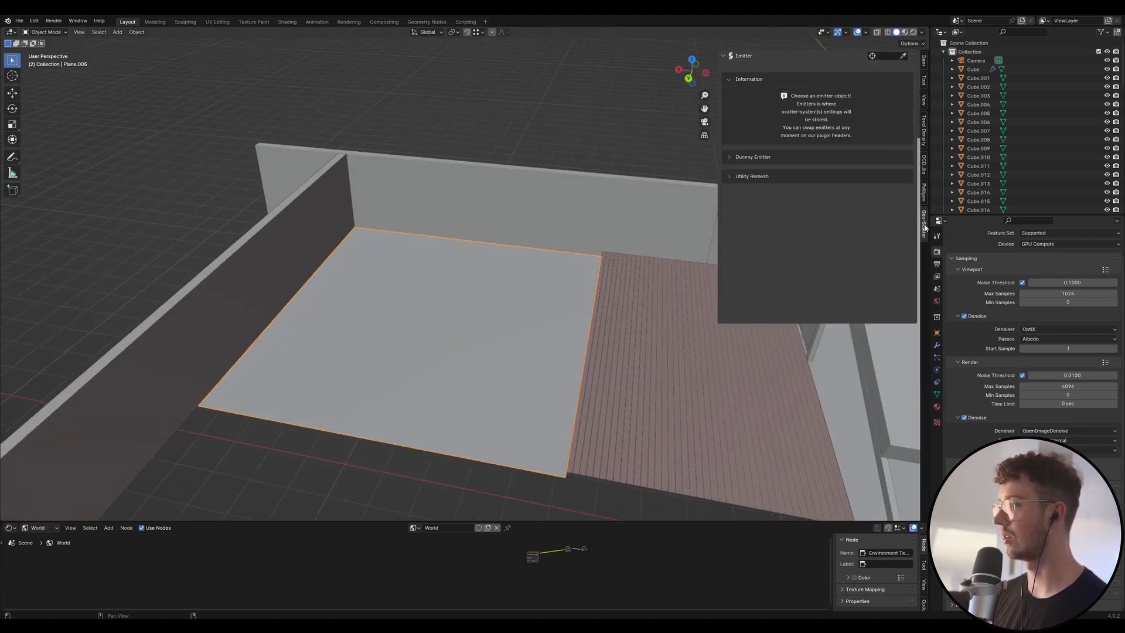
left_click(904, 57)
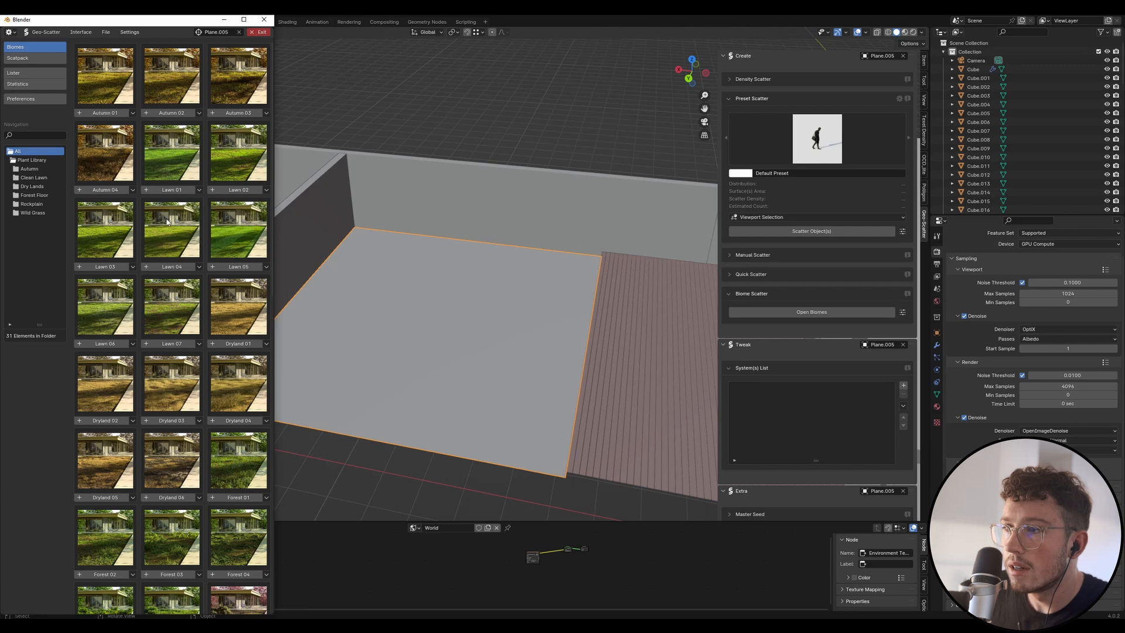
left_click(174, 189)
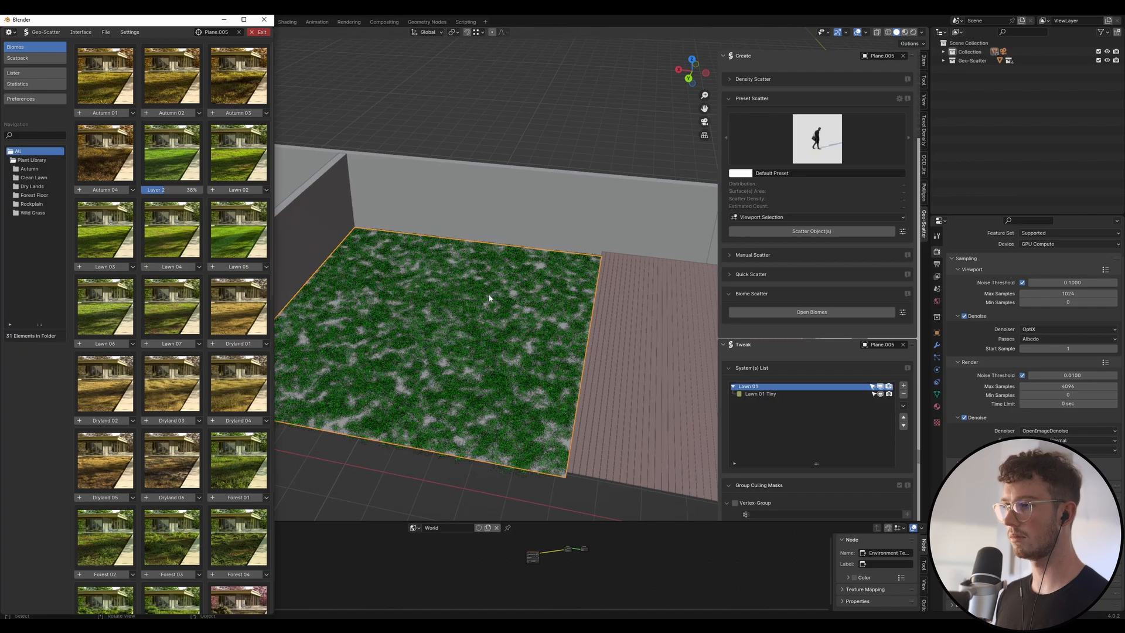
Inspect the scattered lawn up close, save the file and close the biome browser
scroll(463, 350, "up", 1)
scroll(466, 340, "up", 5)
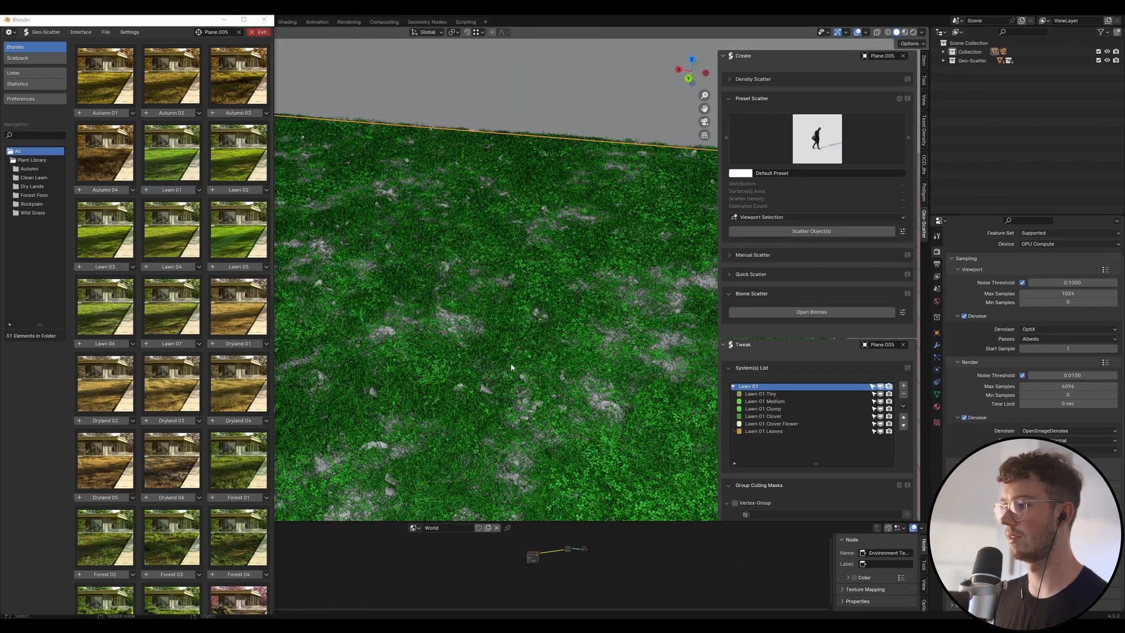
middle_click_drag(510, 363, 549, 258)
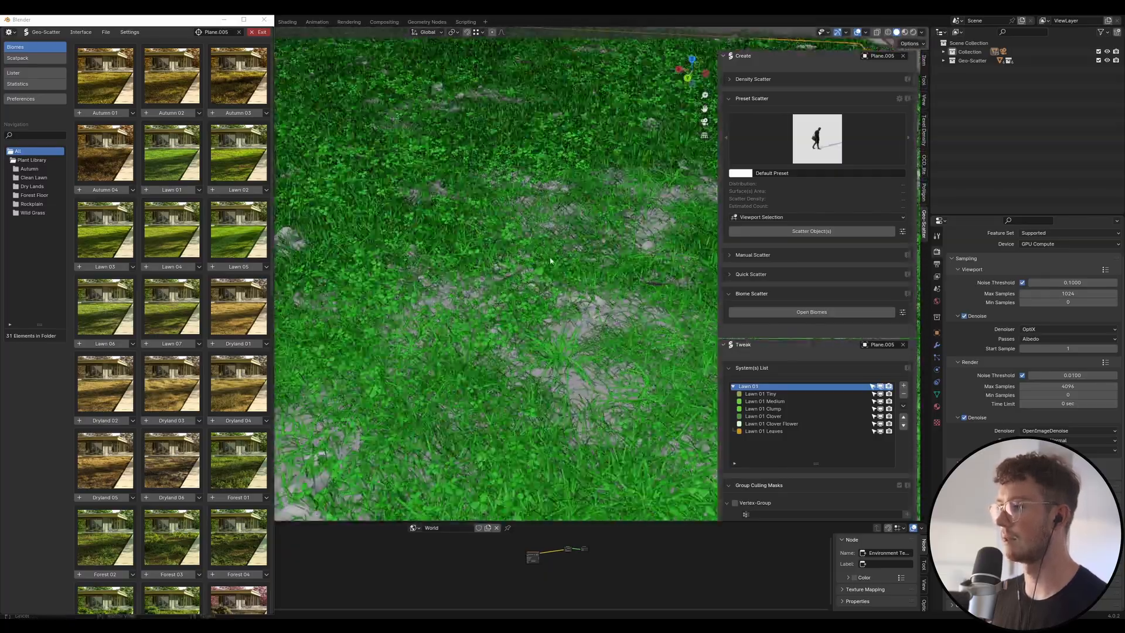
scroll(545, 272, "down", 6)
key("ctrl+s")
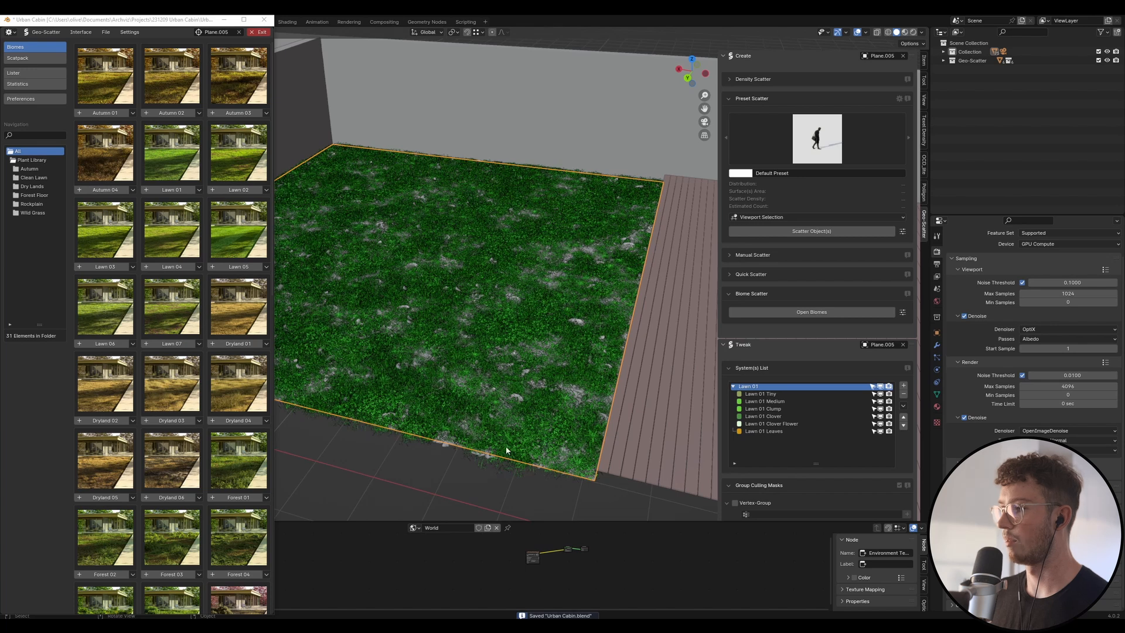
left_click(266, 18)
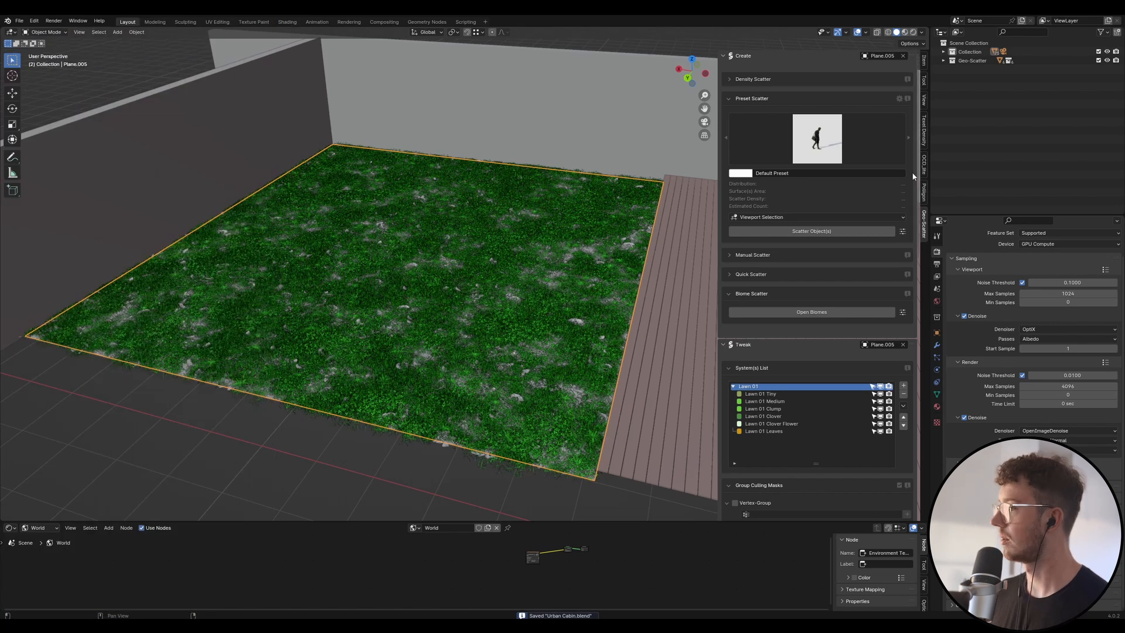
Browse the owned Poliigon assets and apply the GroundForest003 material at 3K to the ground plane
left_click(923, 193)
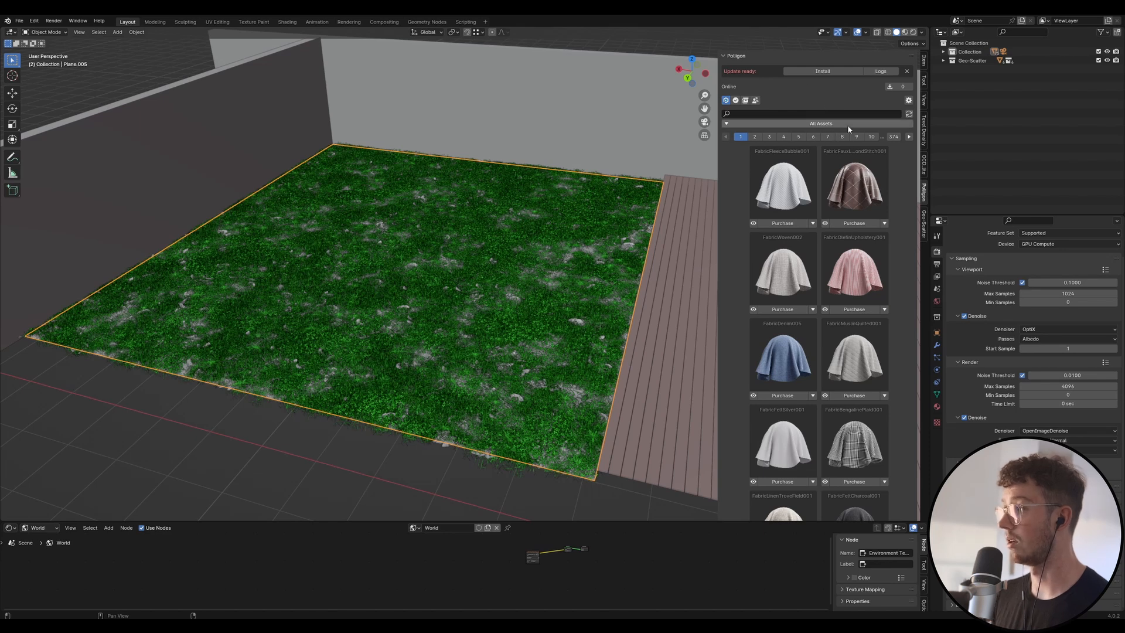
left_click(745, 100)
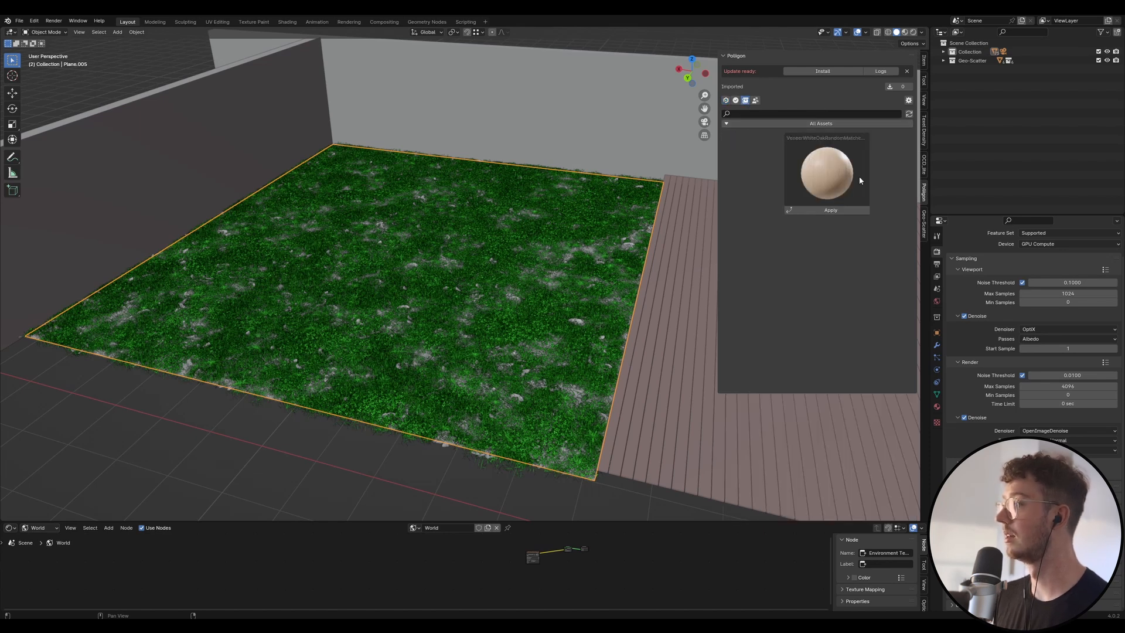
left_click(738, 101)
scroll(848, 325, "down", 3)
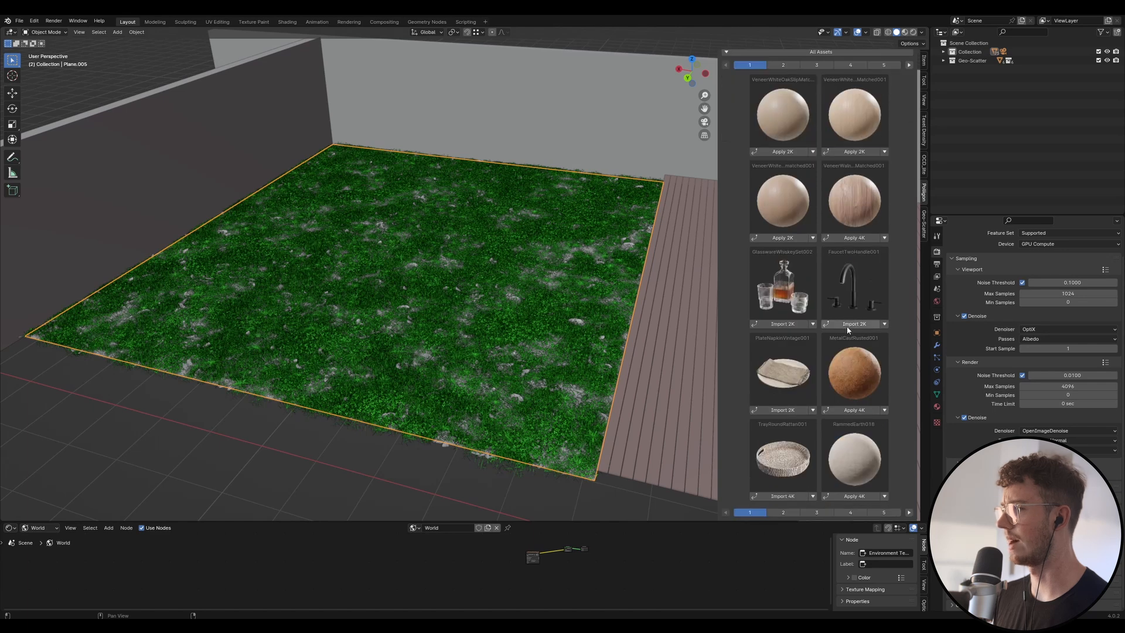
left_click(783, 512)
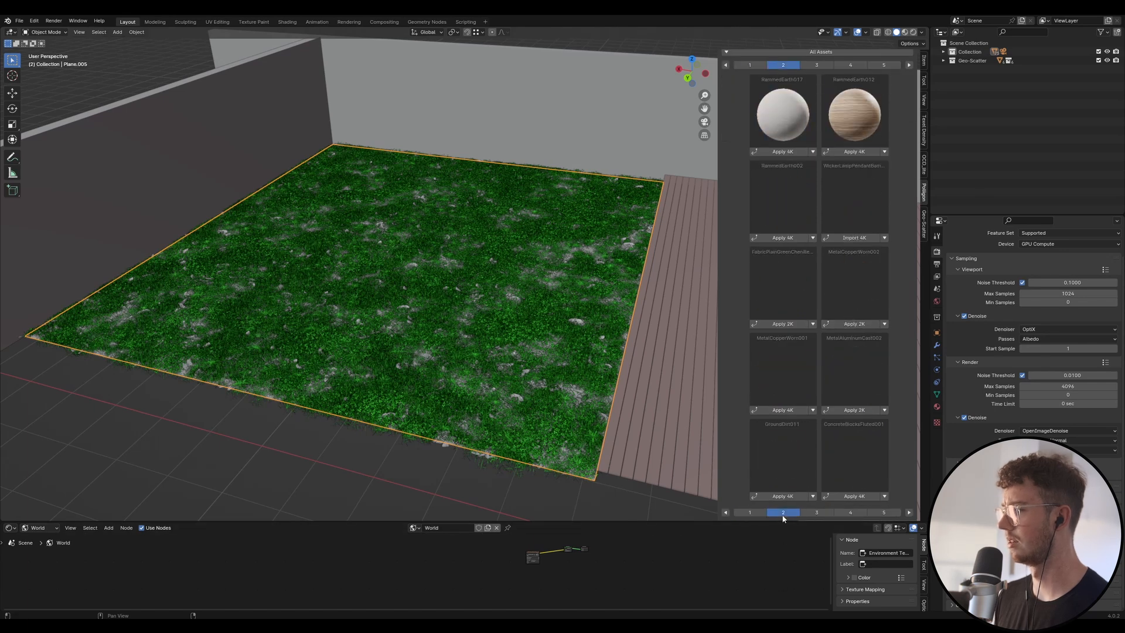
left_click(814, 513)
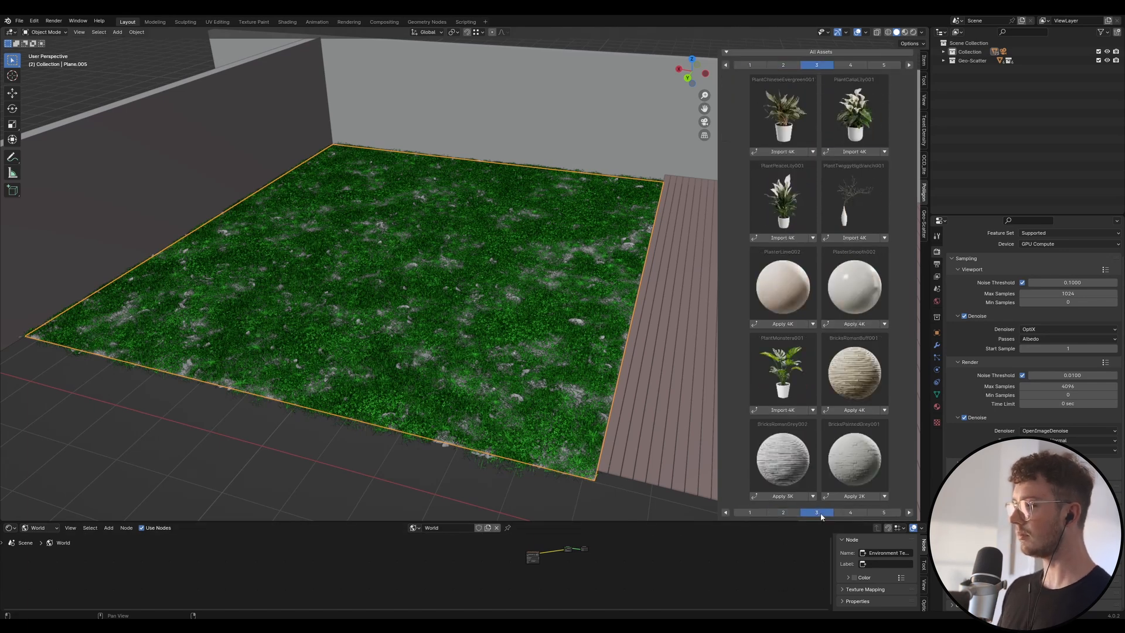
left_click(851, 513)
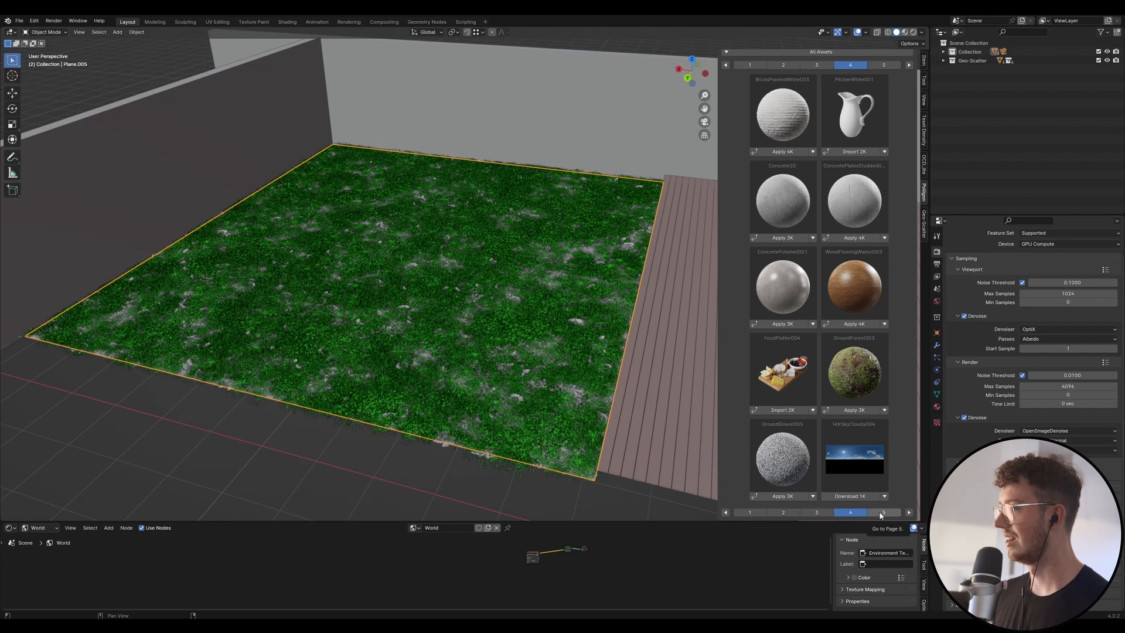
left_click(882, 514)
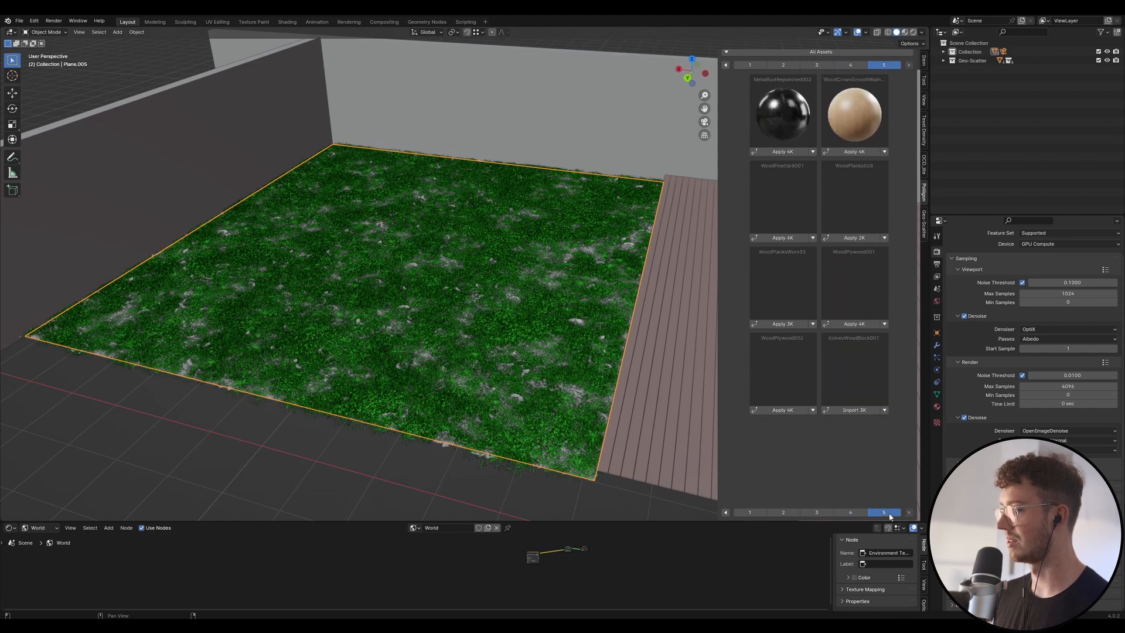
left_click(849, 513)
left_click(816, 514)
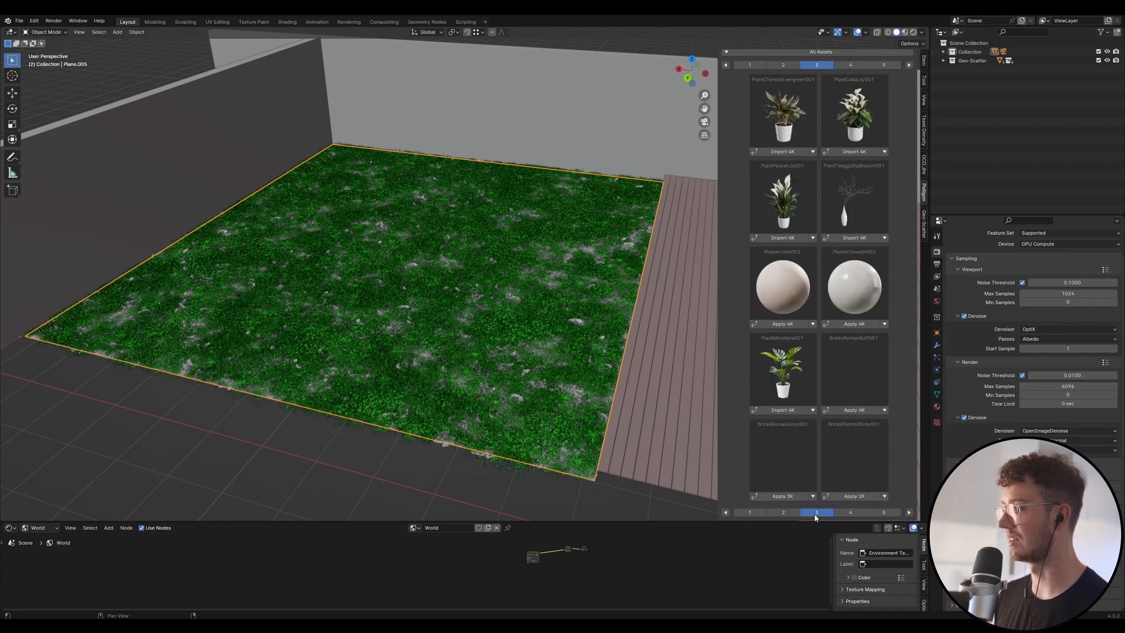
left_click(785, 513)
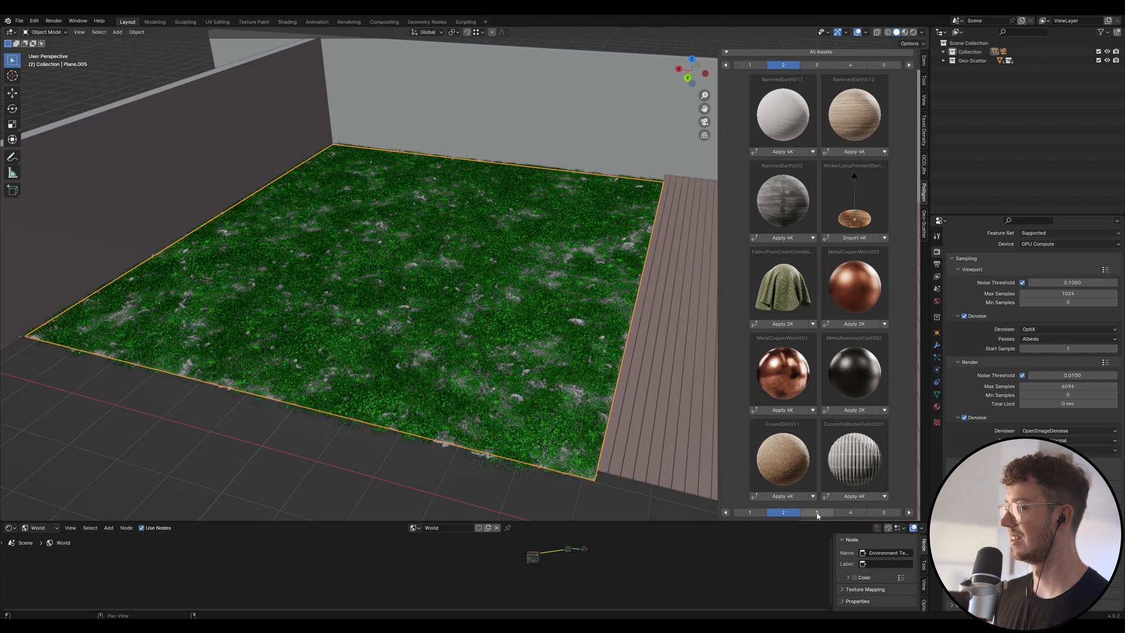
left_click(848, 514)
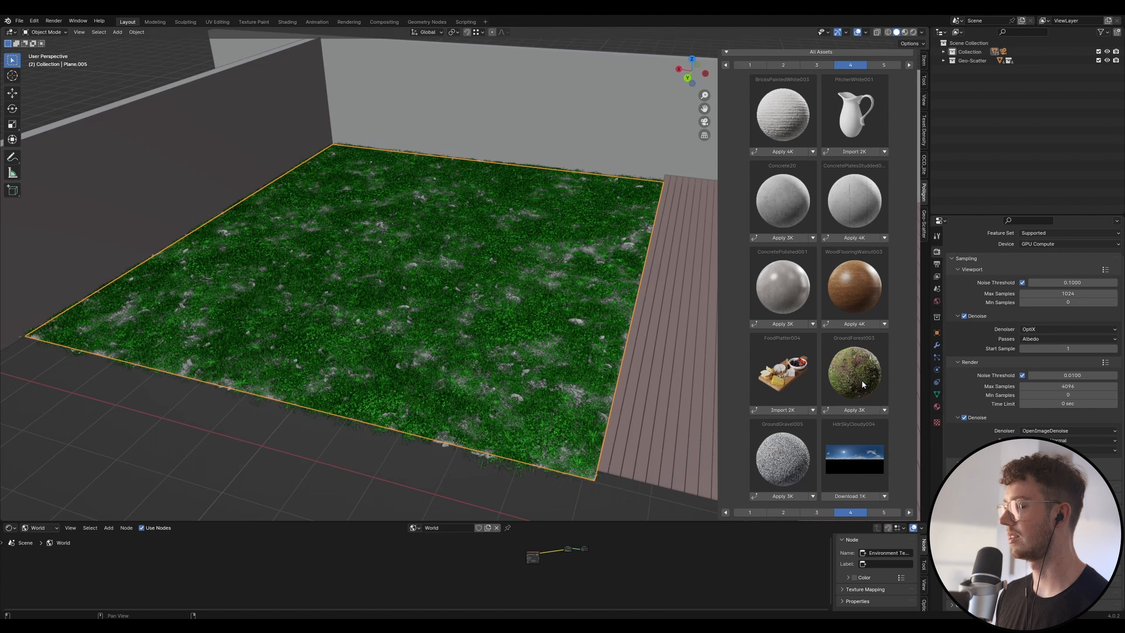
left_click(855, 411)
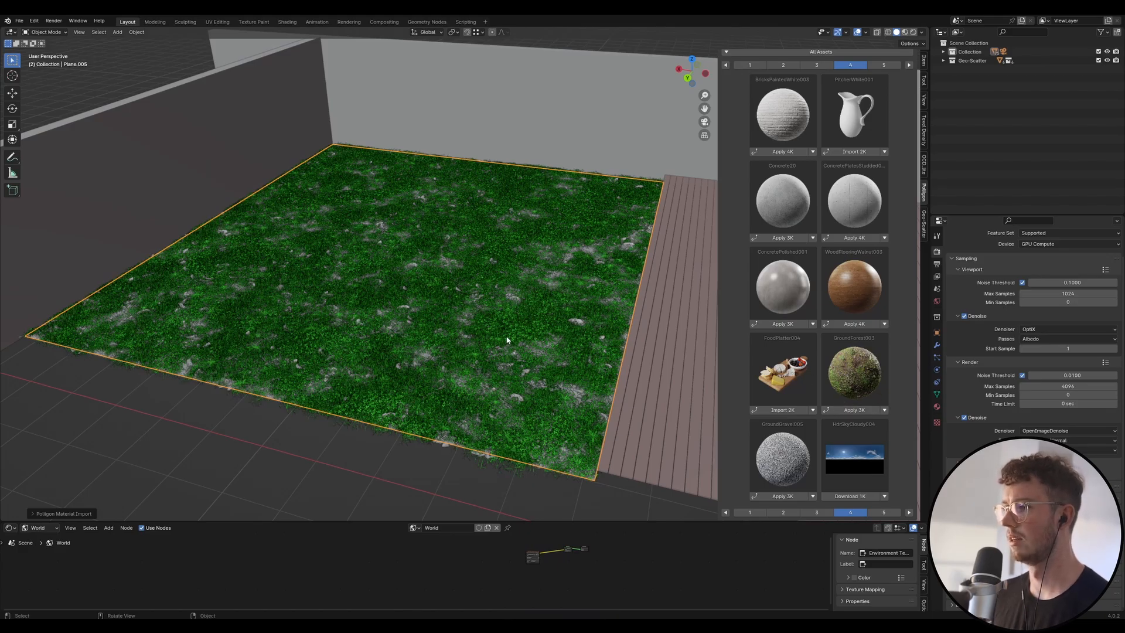
Look through the pages of owned Poliigon assets for other ground materials and check the lawn's bare patches
middle_click_drag(506, 340, 586, 246)
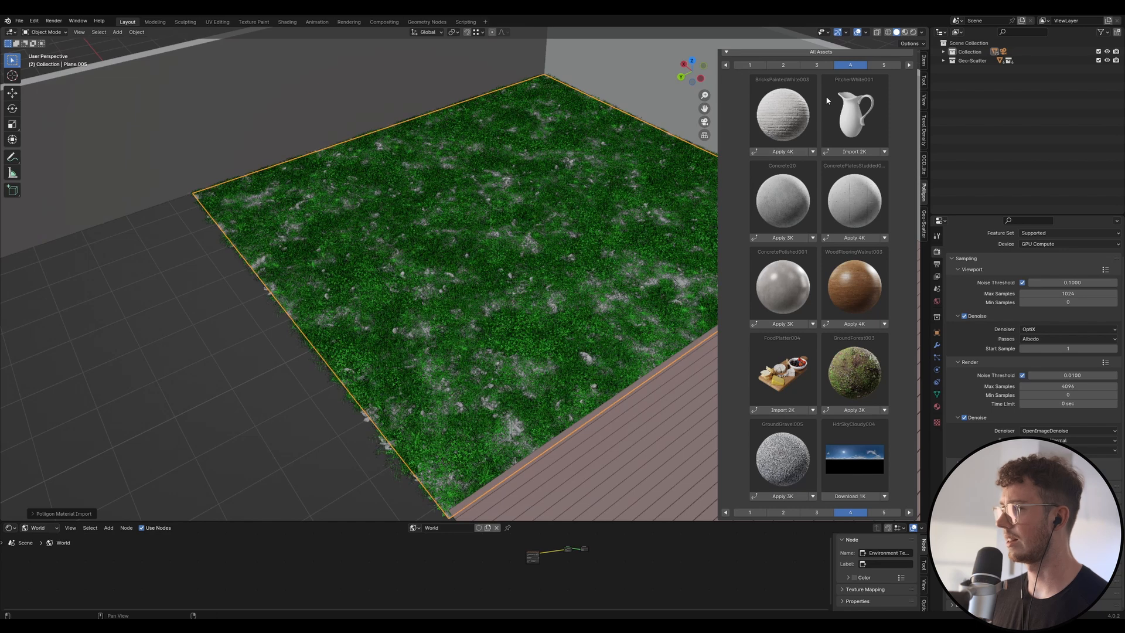
scroll(827, 101, "up", 3)
scroll(817, 324, "down", 3)
scroll(824, 328, "up", 3)
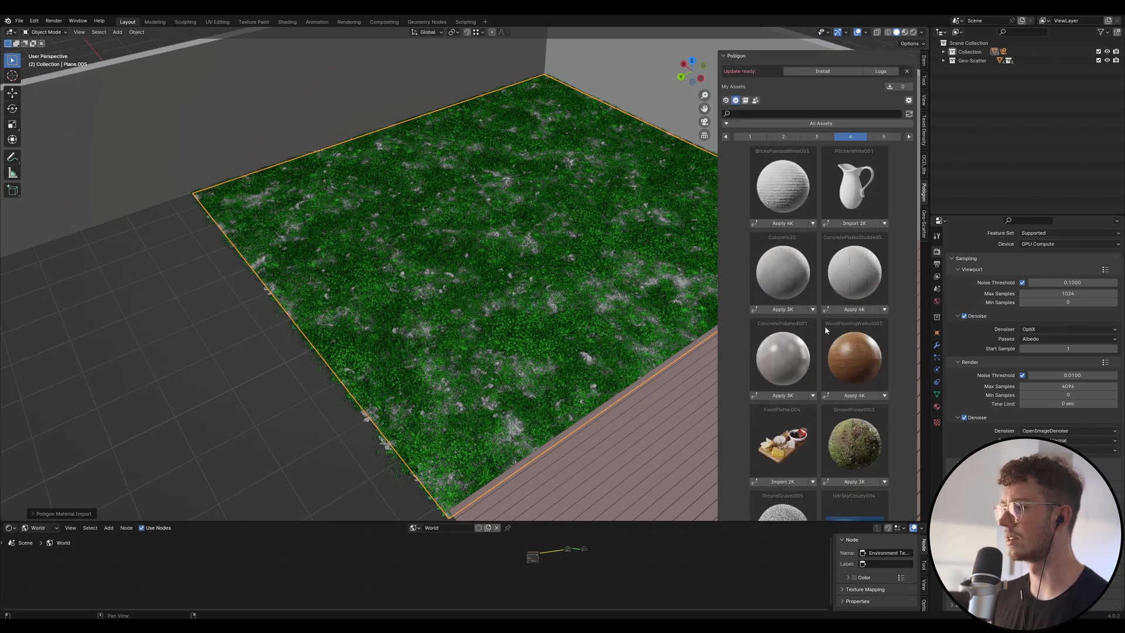
left_click(884, 137)
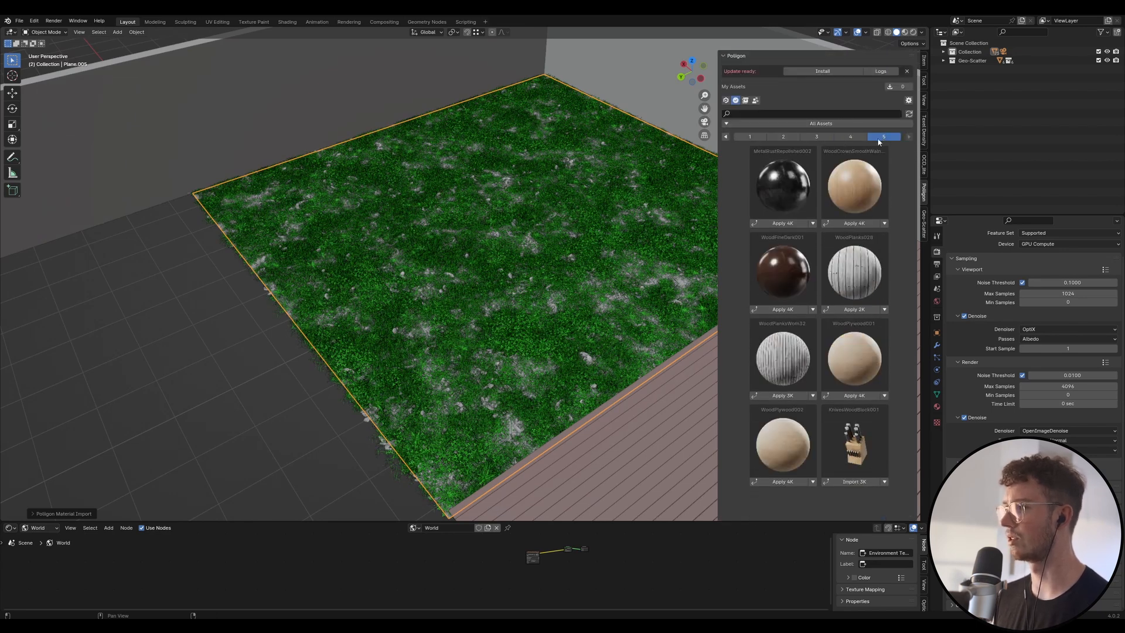
left_click(846, 137)
left_click(817, 136)
left_click(774, 138)
left_click(751, 138)
left_click(788, 139)
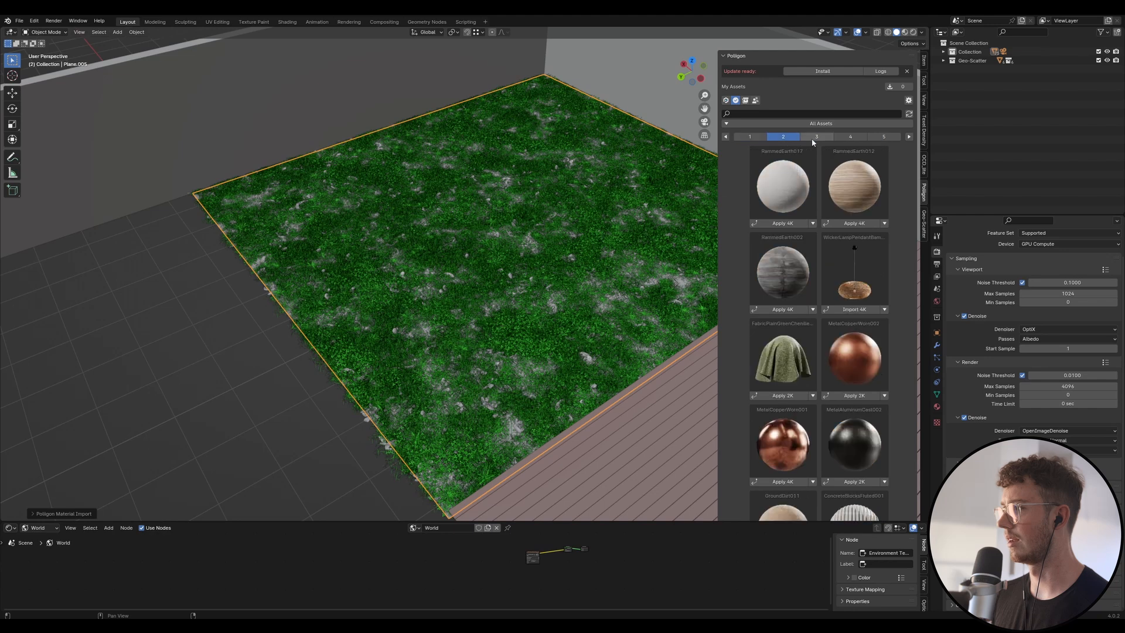
left_click(811, 138)
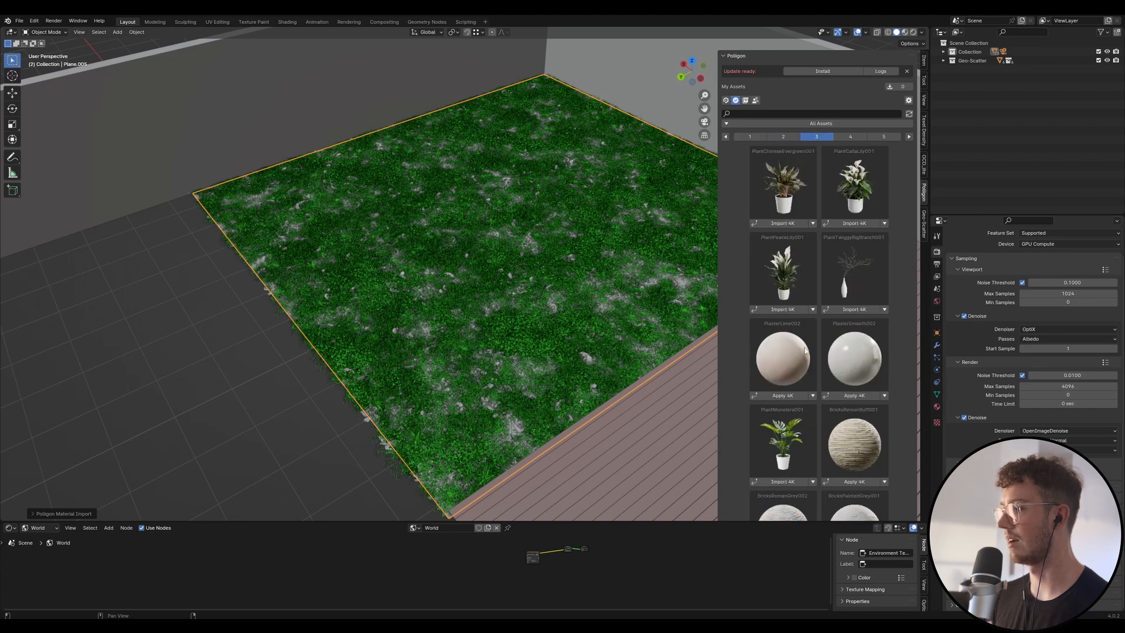
scroll(805, 350, "down", 3)
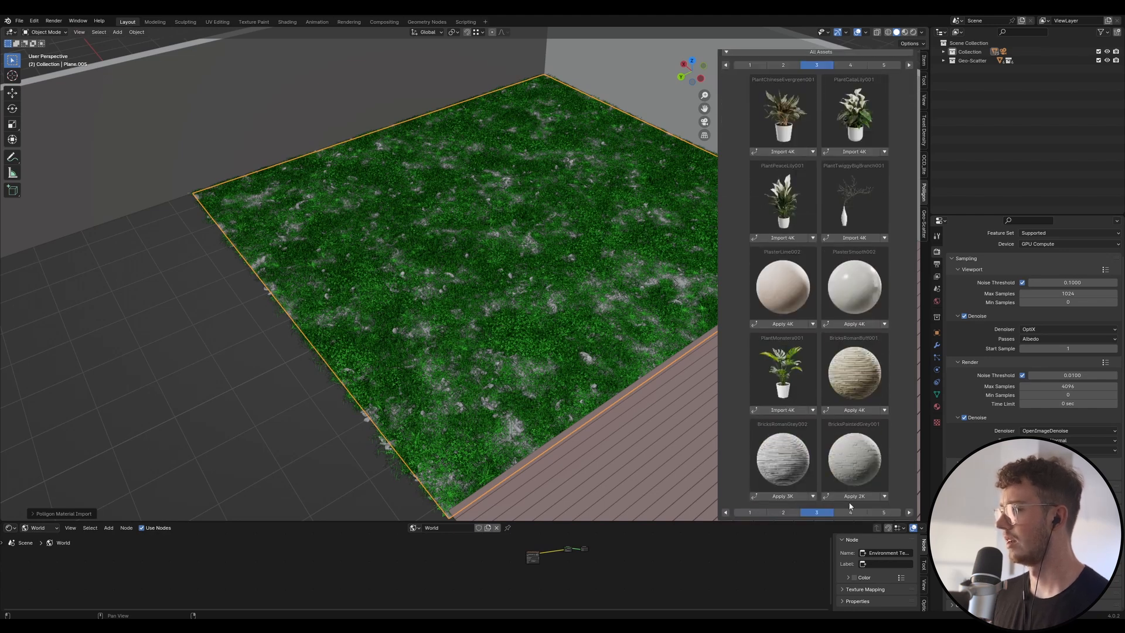
left_click(850, 512)
scroll(460, 378, "up", 2)
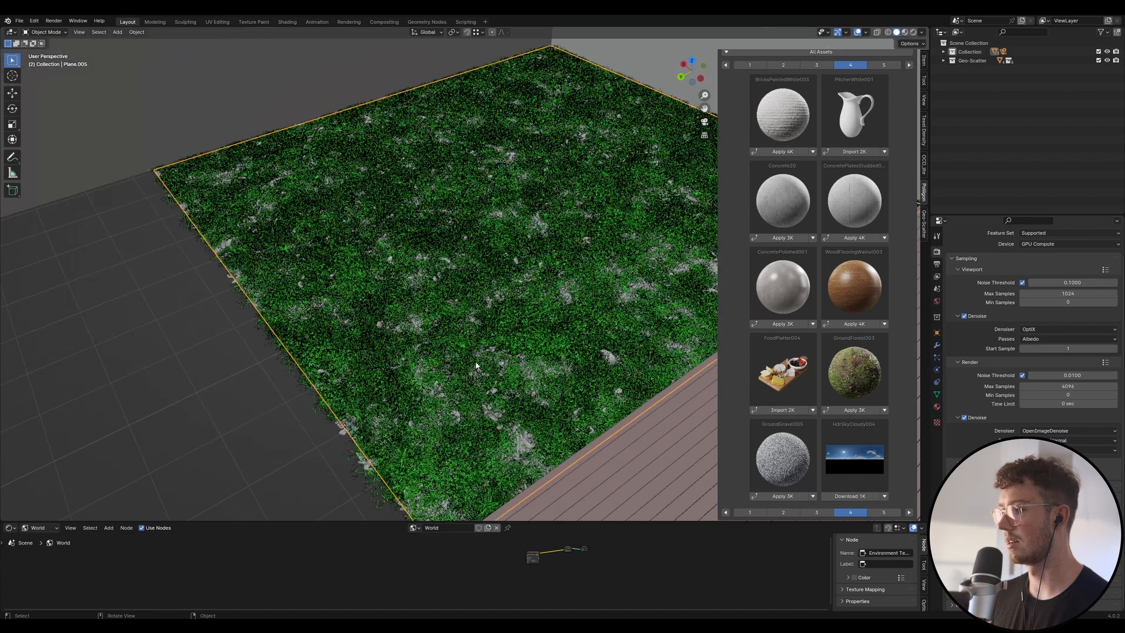
scroll(475, 366, "up", 2)
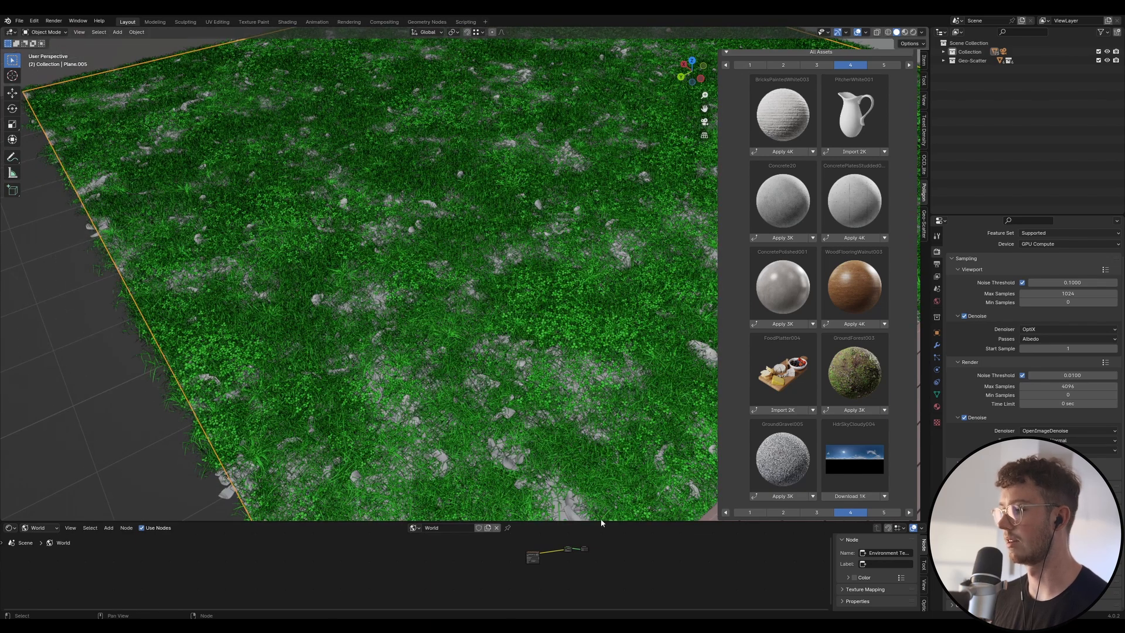
Enlarge the node editor and switch its shader type from World to Object for the ground plane's material
left_click_drag(600, 521, 609, 349)
key("Home")
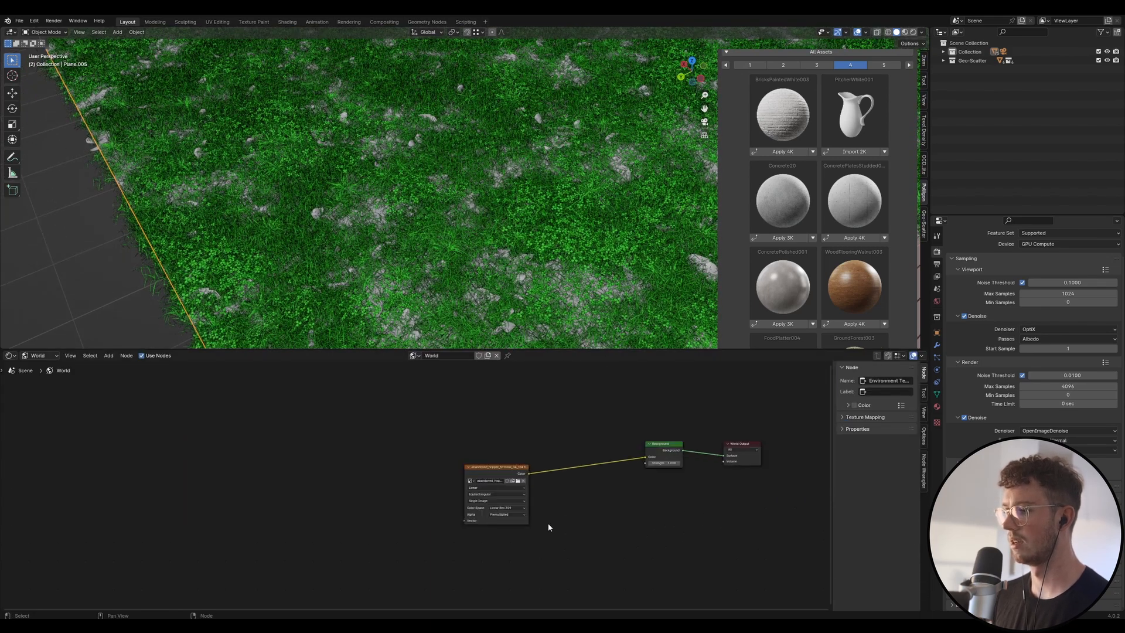
left_click(38, 355)
left_click(41, 376)
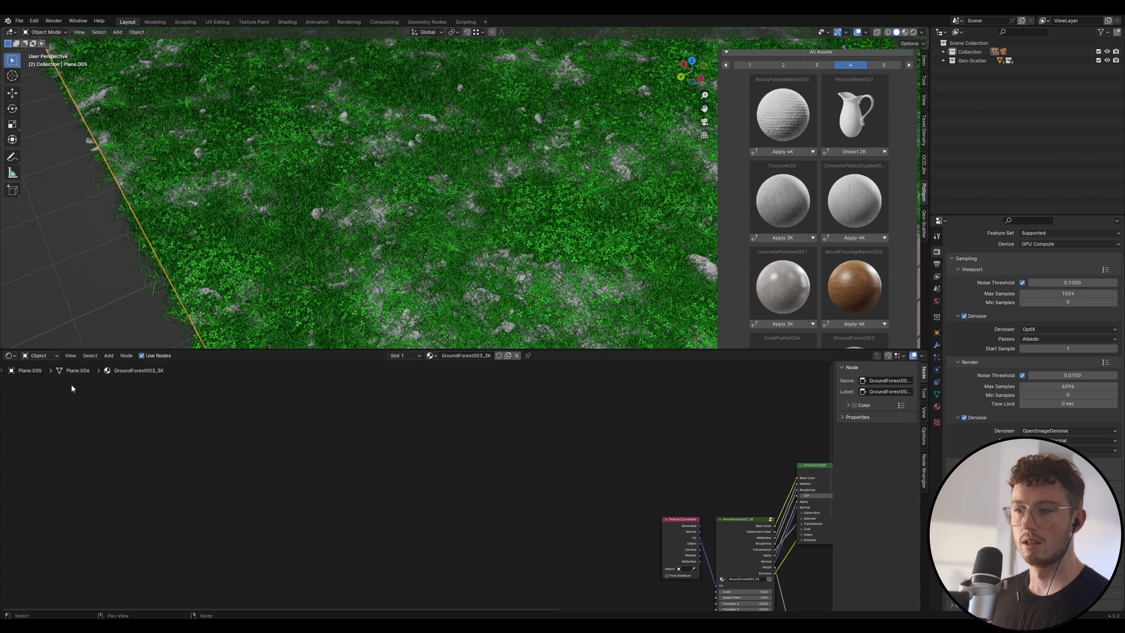
Examine the GroundForest003_3K group's mapping and adjustment inputs and its connected Displacement node
middle_click_drag(584, 523, 570, 427)
scroll(483, 447, "up", 3)
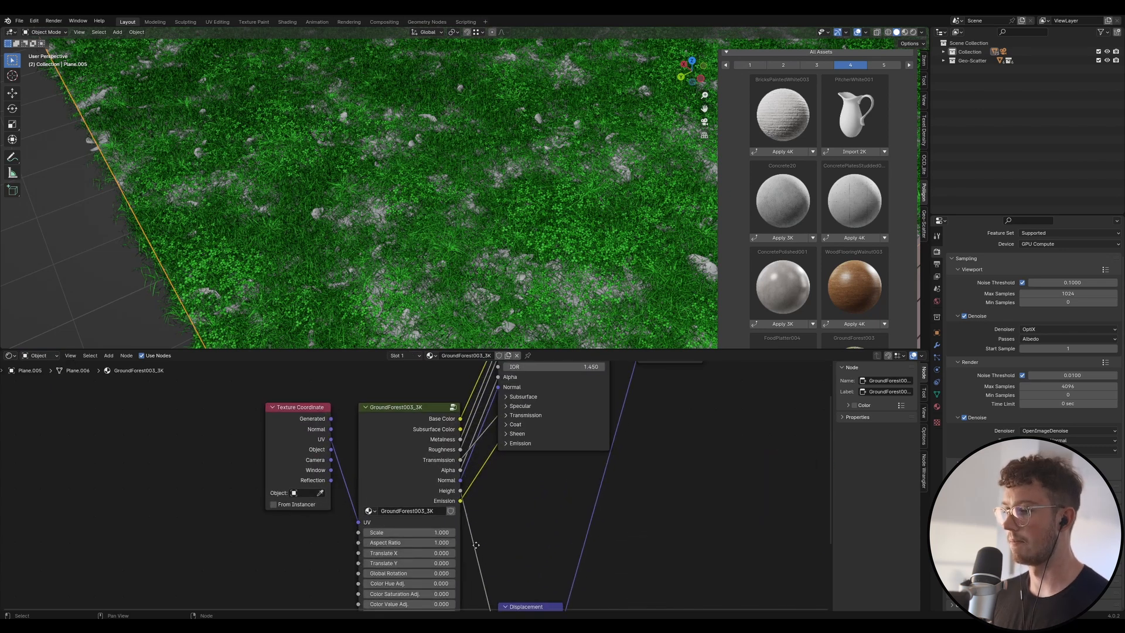
middle_click_drag(476, 545, 506, 468)
scroll(431, 527, "down", 6)
scroll(430, 574, "up", 8)
scroll(439, 499, "down", 3)
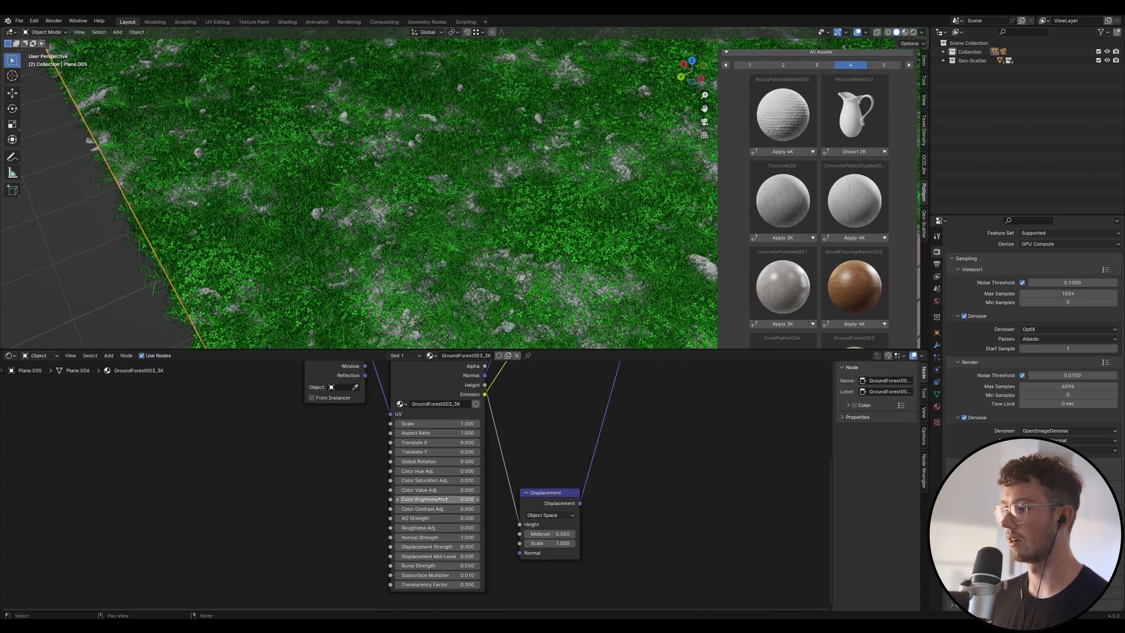
middle_click_drag(472, 391, 472, 433)
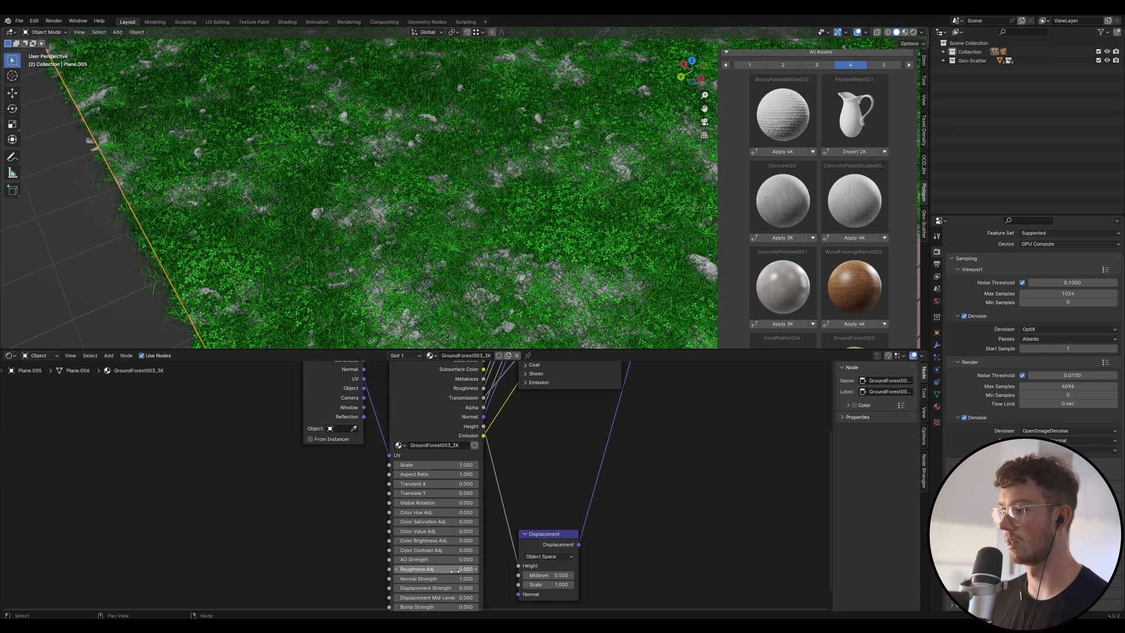
Shrink the node editor to give the 3D viewport more room and save the file
left_click_drag(587, 350, 580, 499)
scroll(510, 440, "down", 8)
scroll(511, 440, "down", 2)
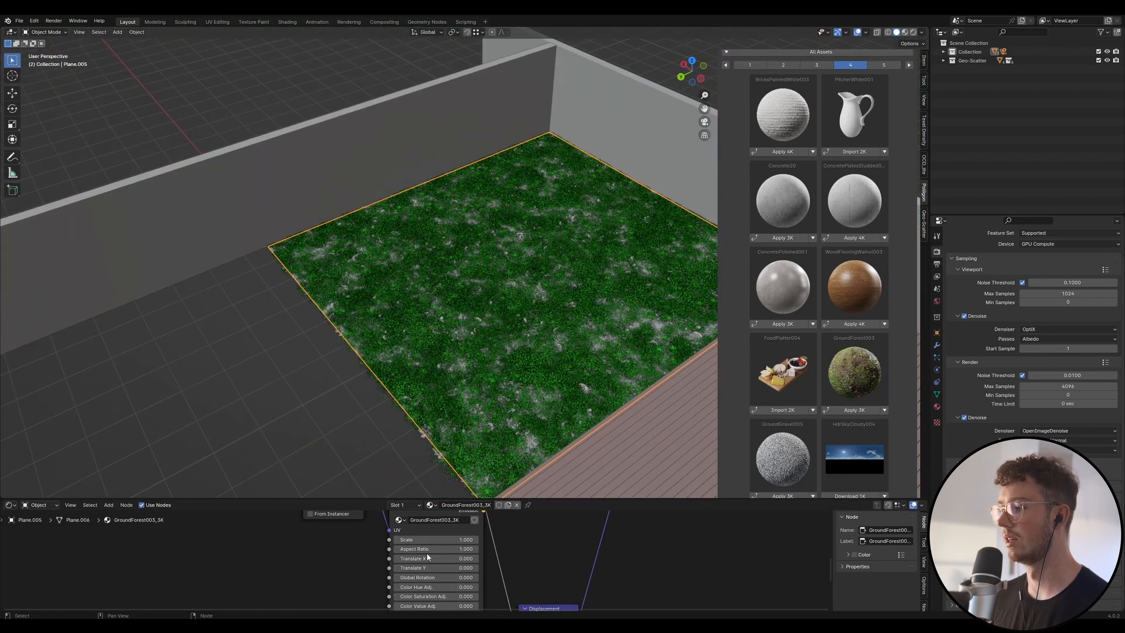
key("ctrl+s")
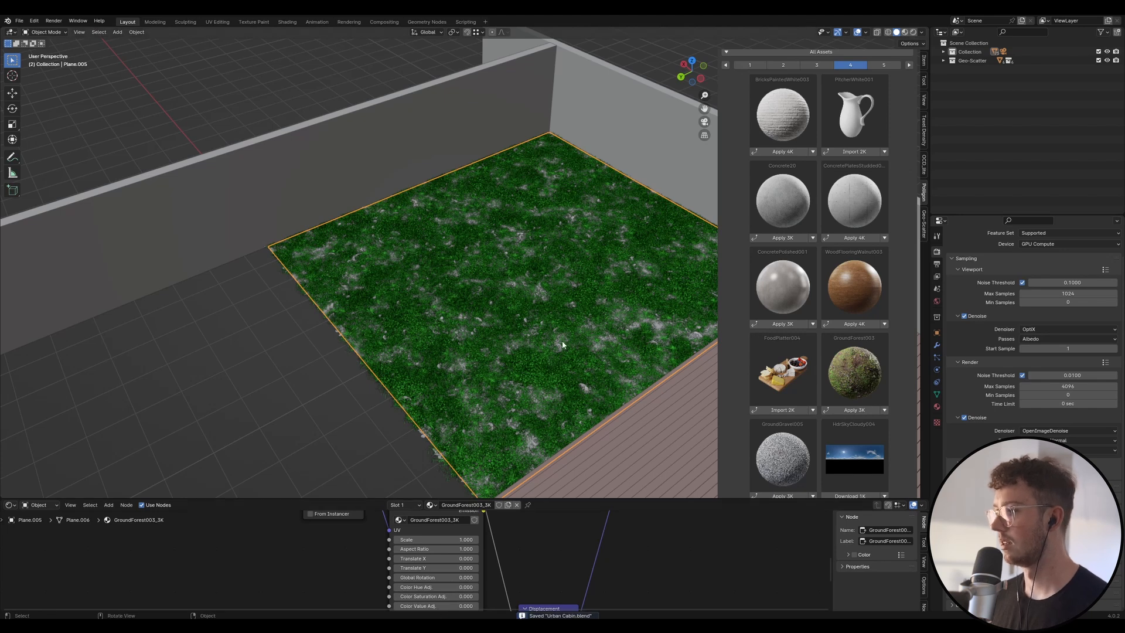
View the scene through the camera
key("KP_0")
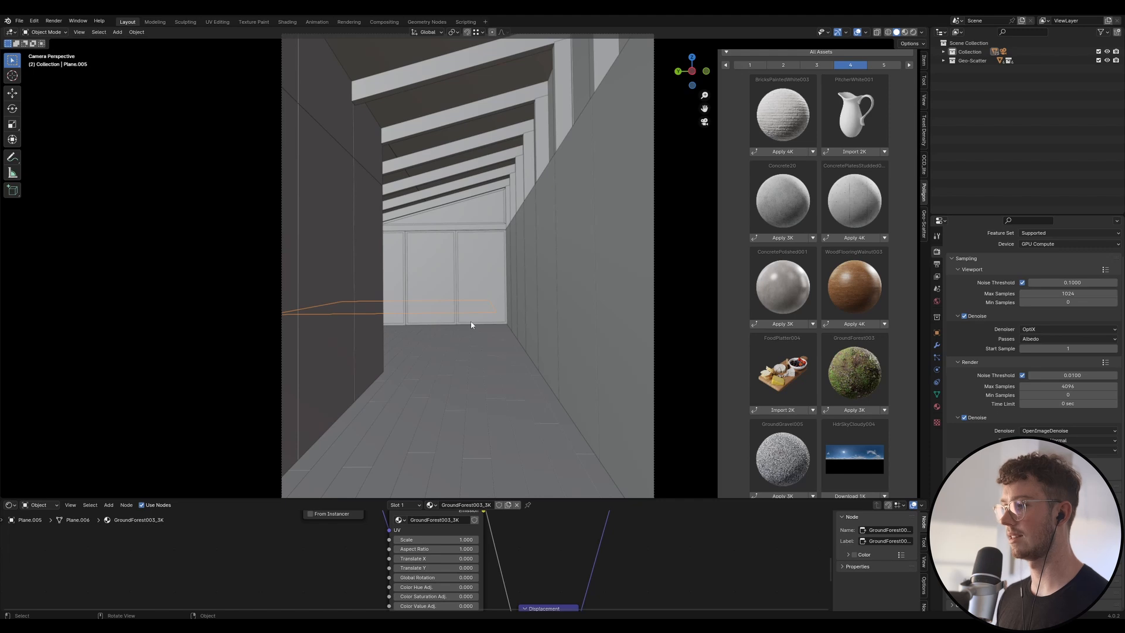
Show the camera view in rendered shading with the viewport overlays hidden, fit it to the viewport, and save the file
scroll(571, 258, "down", 4)
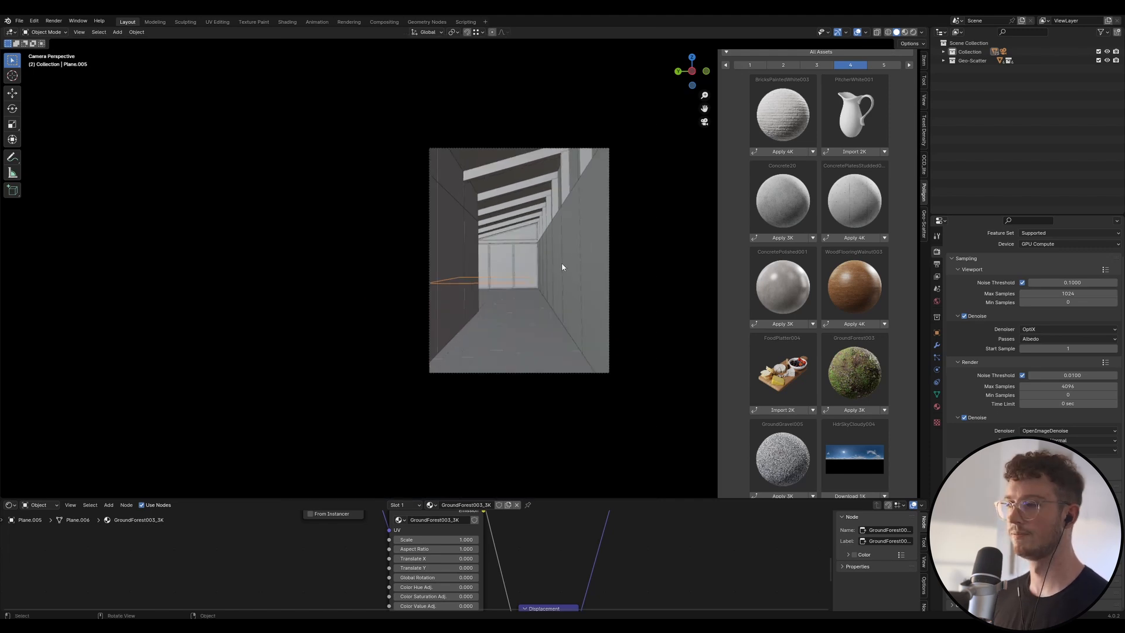
key("ctrl+s")
scroll(895, 54, "up", 3)
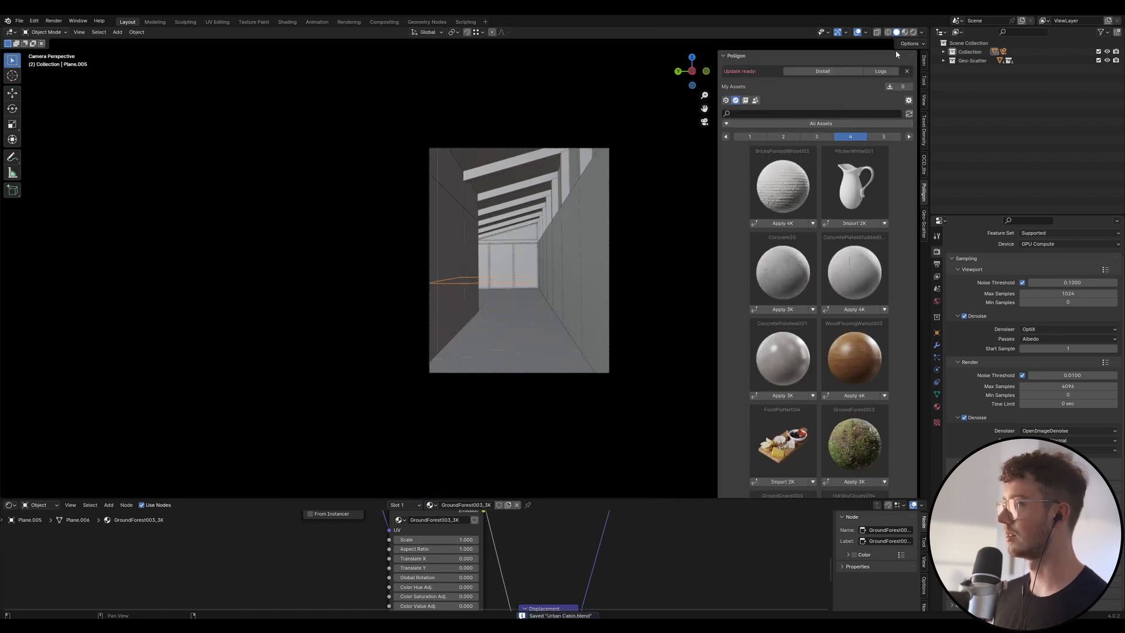
left_click(912, 34)
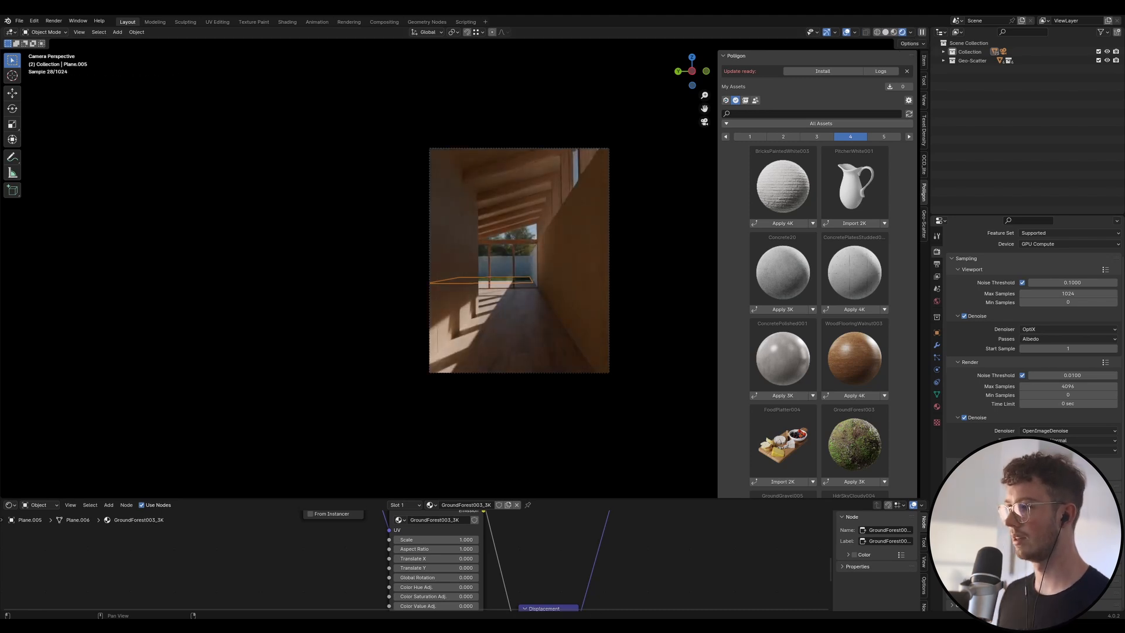
left_click(847, 32)
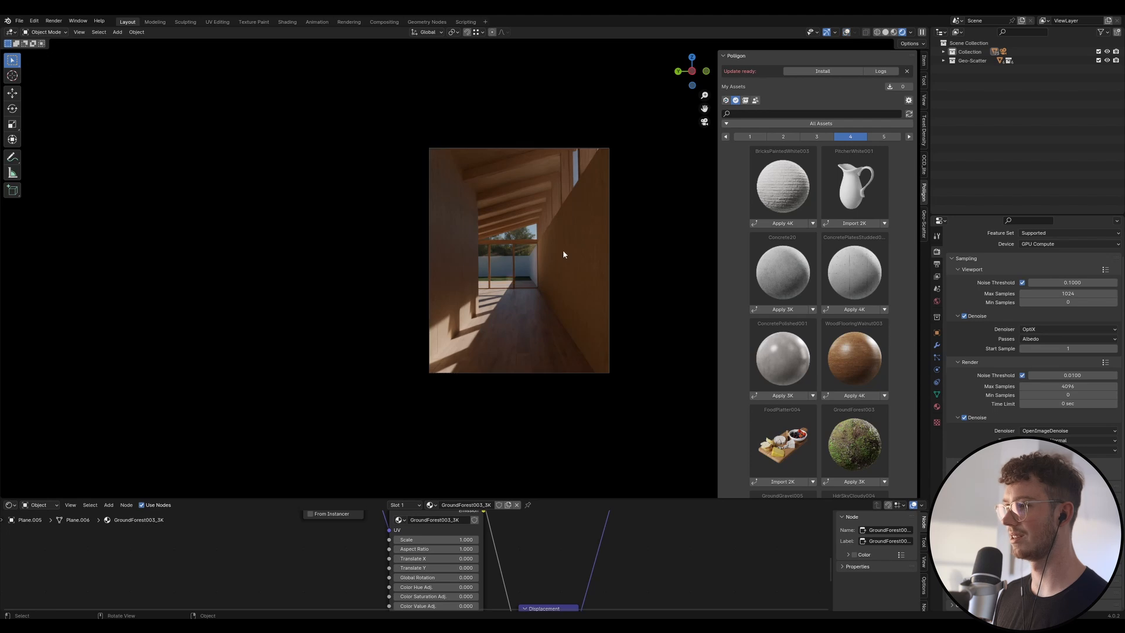
key("Home")
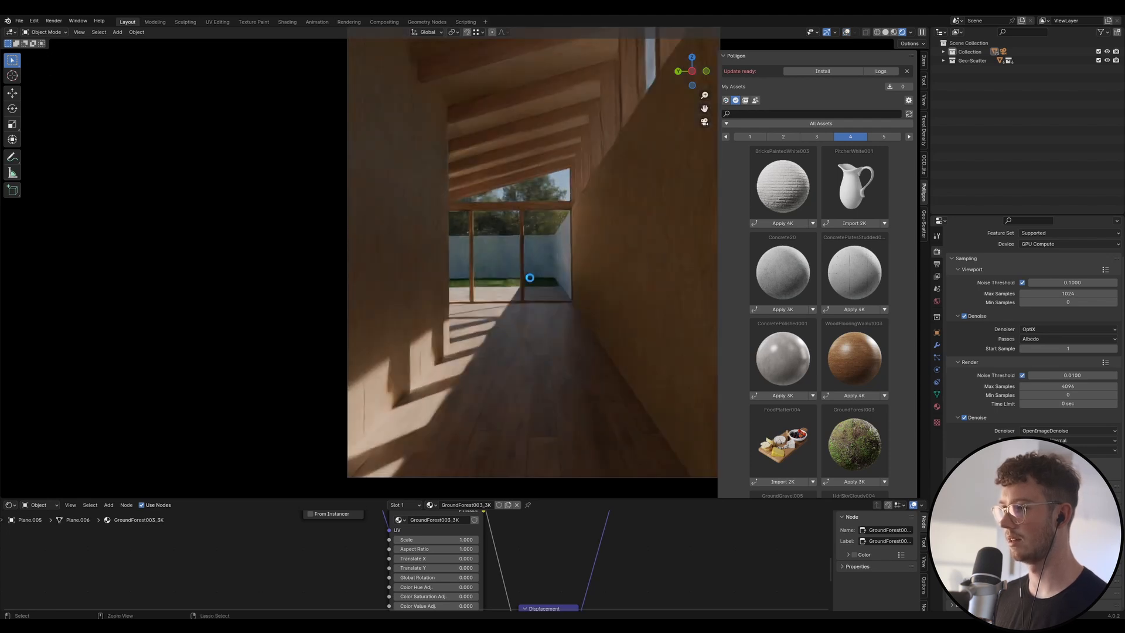
key("ctrl+s")
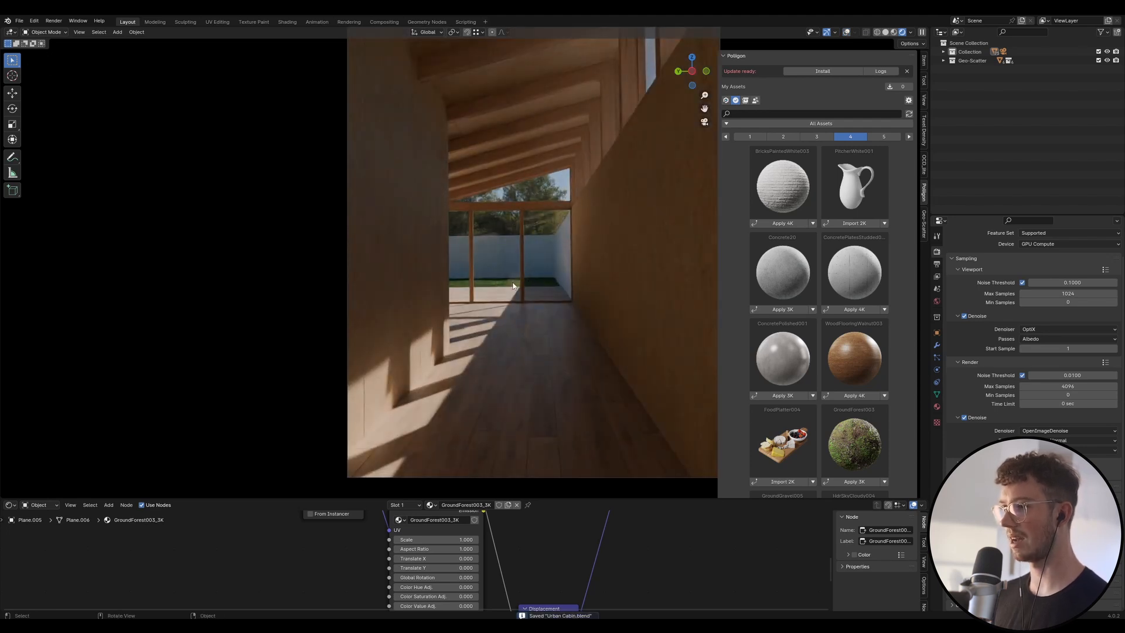
Examine the rendered lawn from inside the house and up close in the garden, including its edges along the boundary walls
scroll(507, 283, "up", 5)
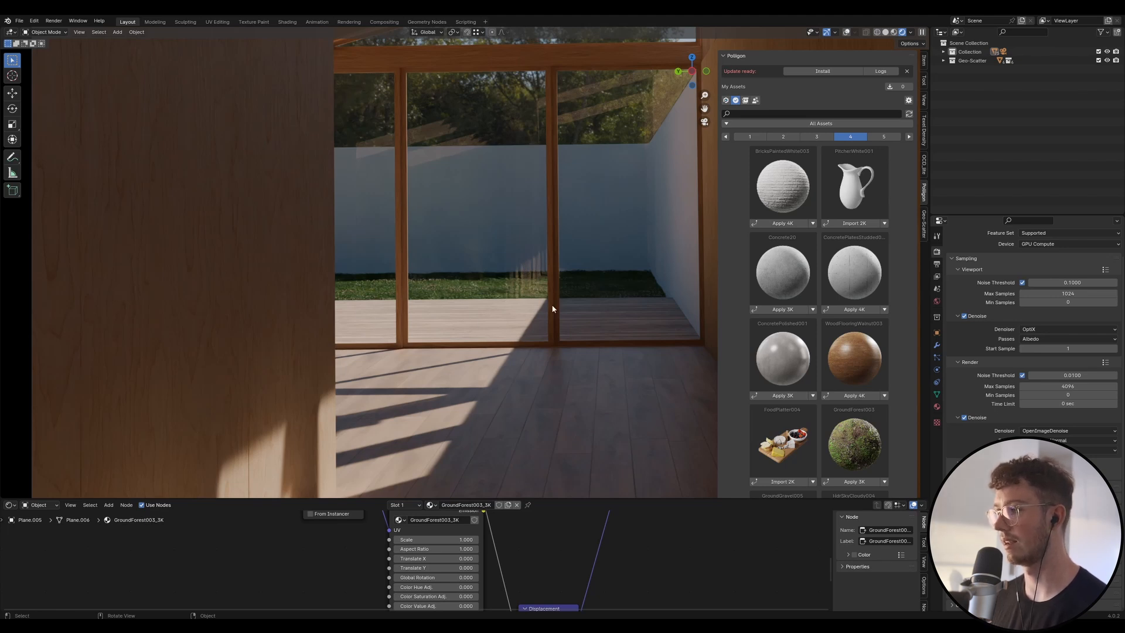
middle_click_drag(325, 285, 520, 303)
scroll(627, 274, "down", 8)
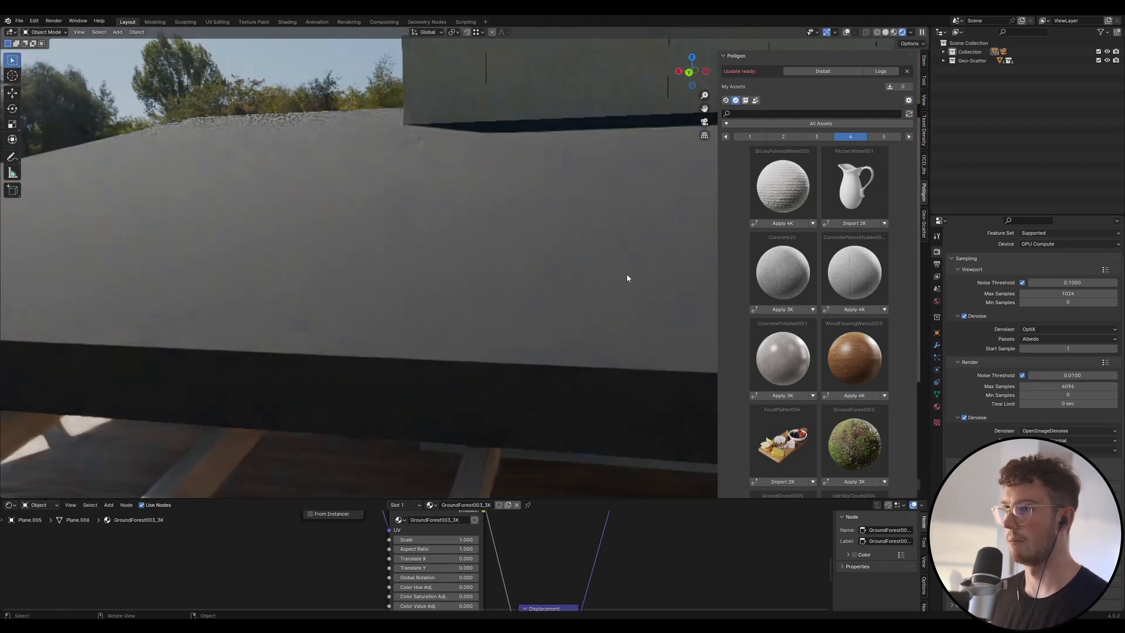
scroll(344, 306, "up", 5)
scroll(385, 300, "up", 4)
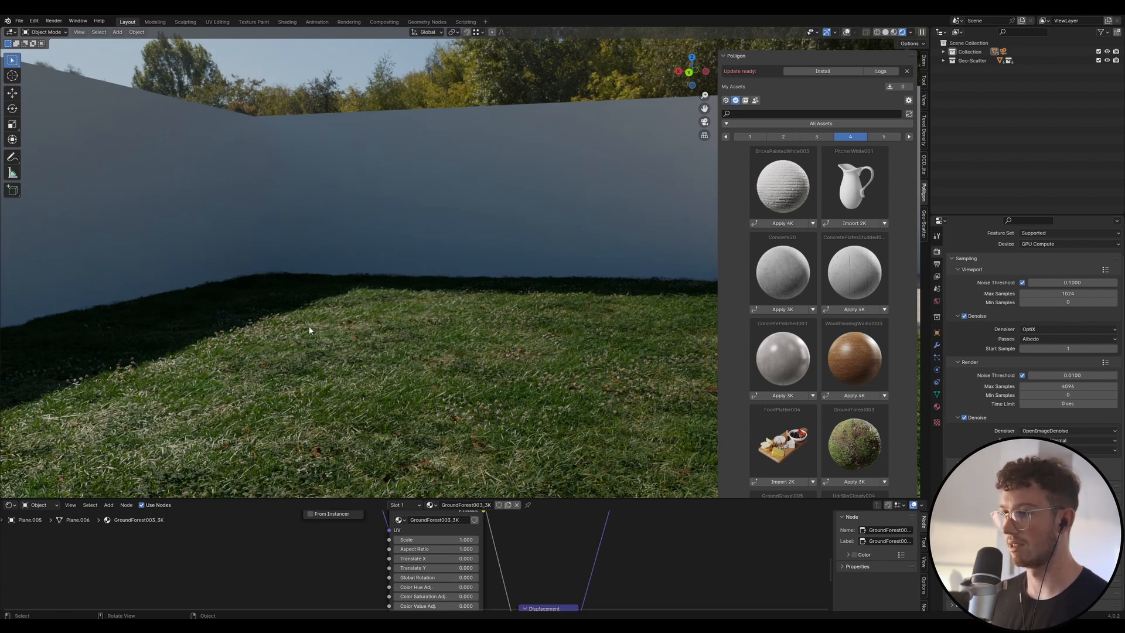
scroll(293, 354, "up", 1)
middle_click_drag(375, 362, 176, 356)
scroll(530, 388, "down", 2)
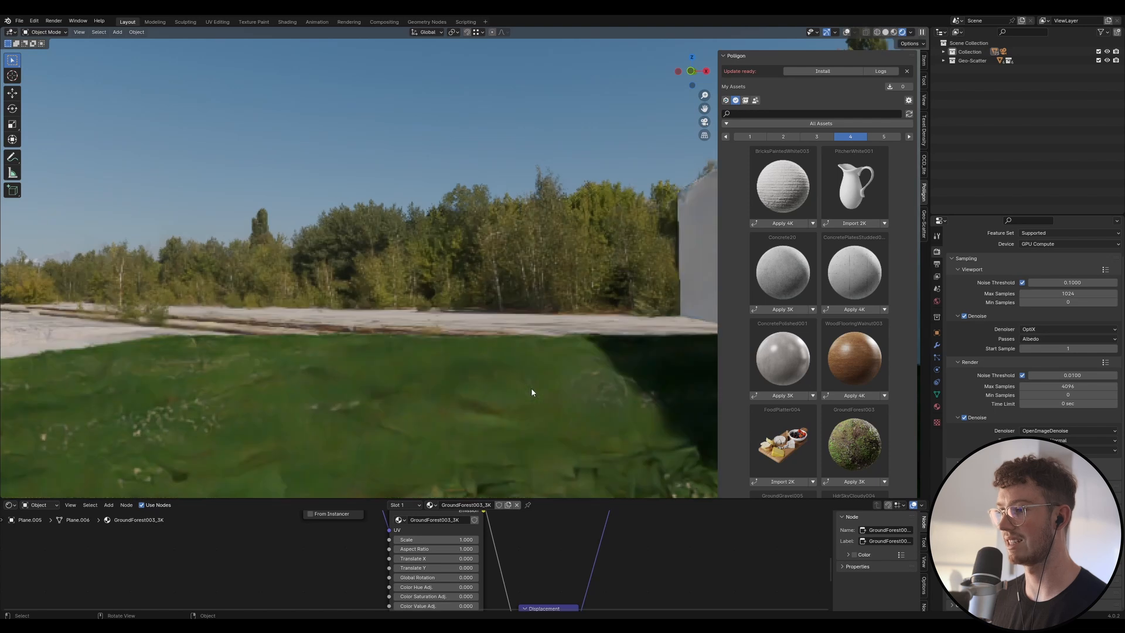
scroll(490, 355, "down", 2)
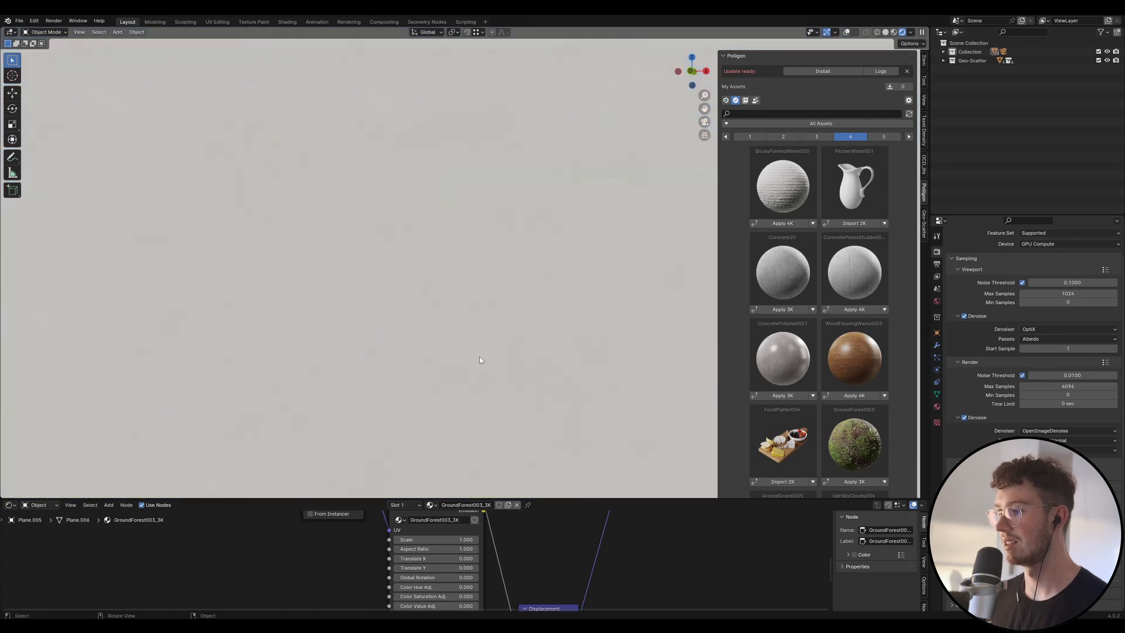
middle_click_drag(476, 353, 498, 436)
scroll(537, 461, "down", 3)
scroll(505, 478, "up", 3)
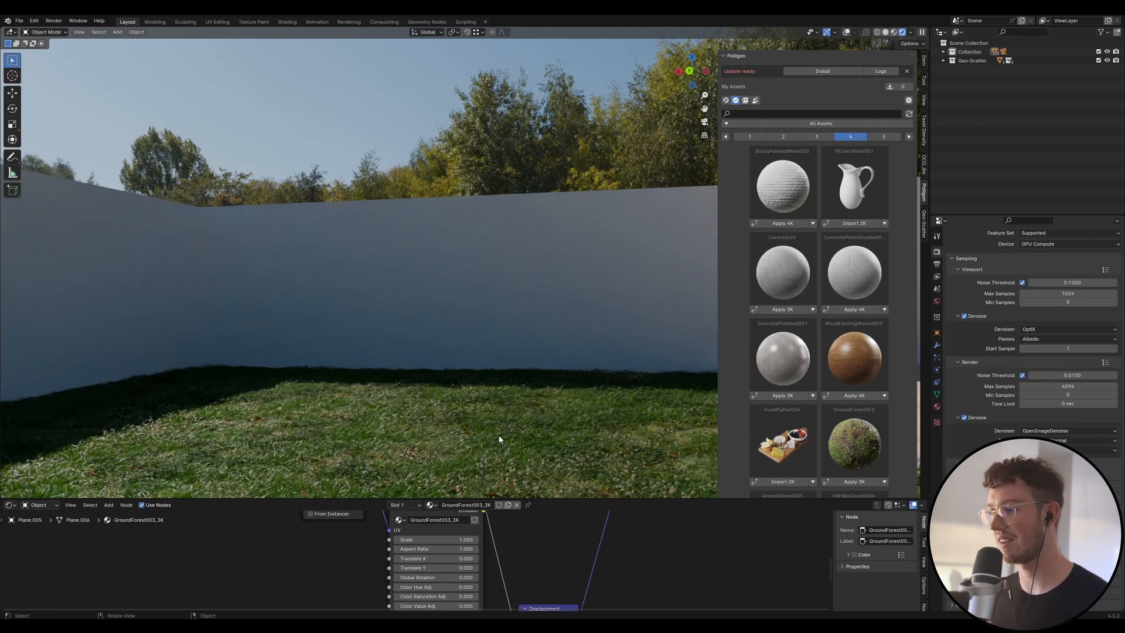
middle_click_drag(551, 459, 543, 393, "shift")
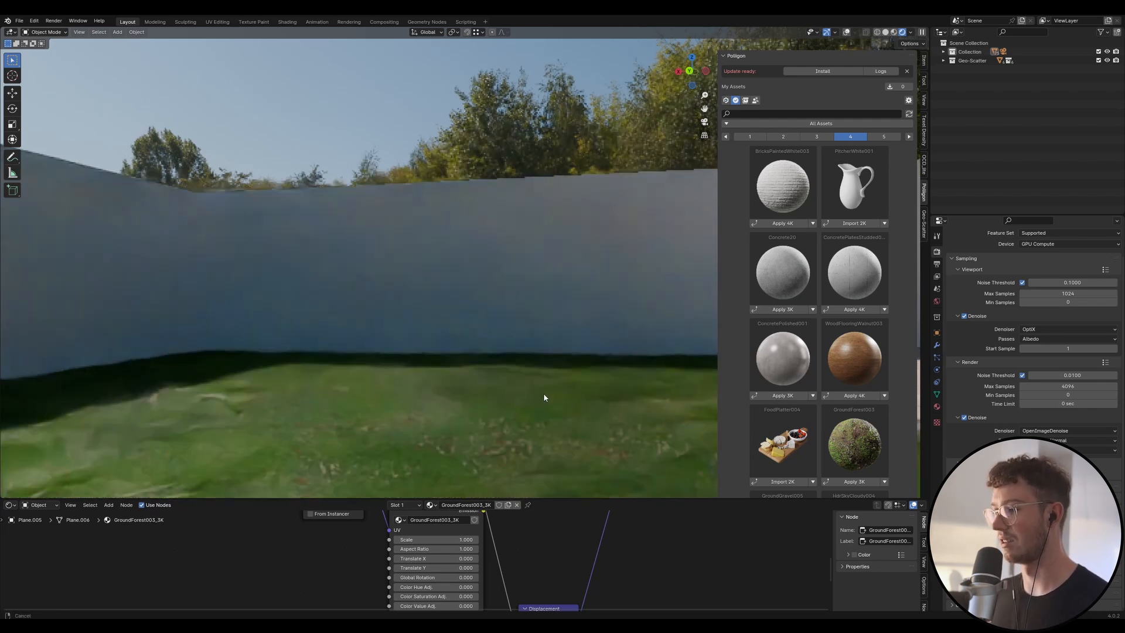
middle_click_drag(403, 438, 445, 399, "shift")
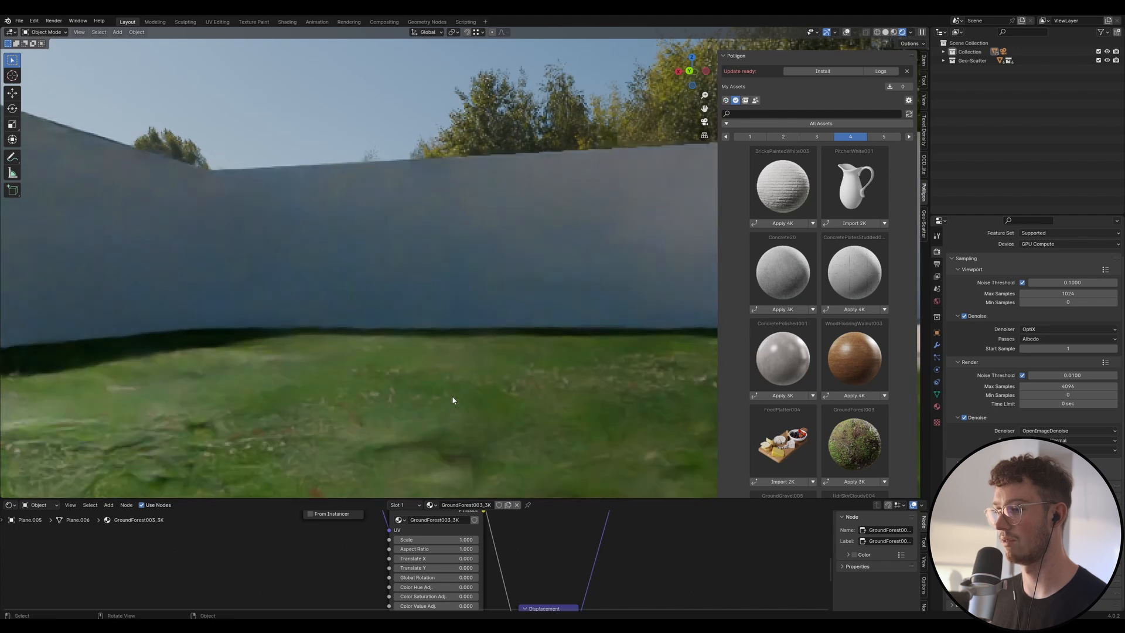